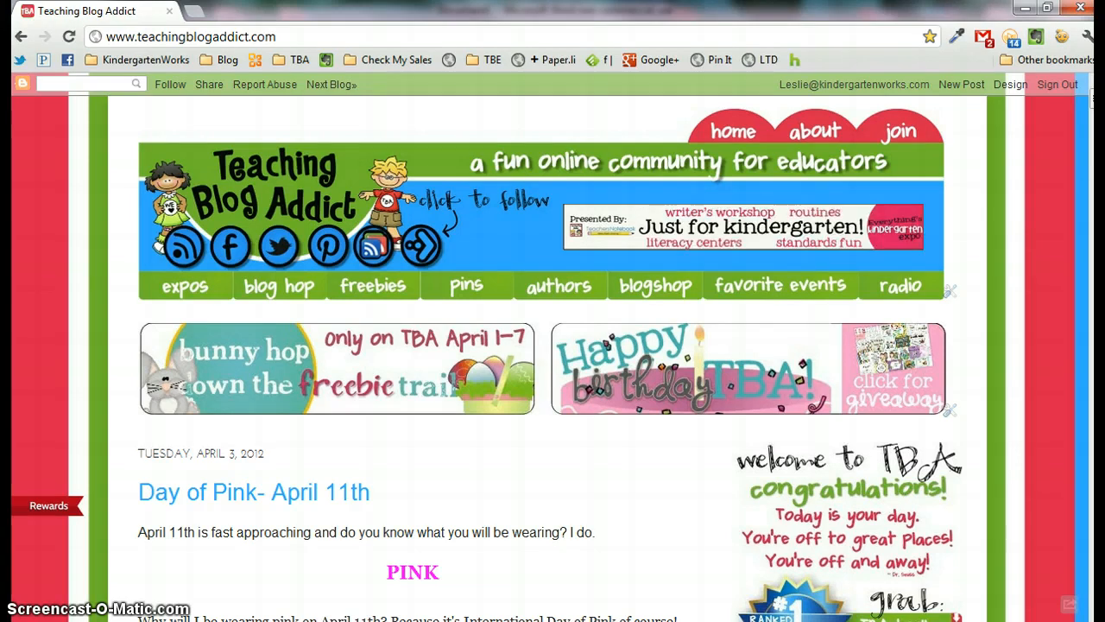
Step: Shrink the browser window and move it out of the way so the Word document behind it is visible
double_click(445, 25)
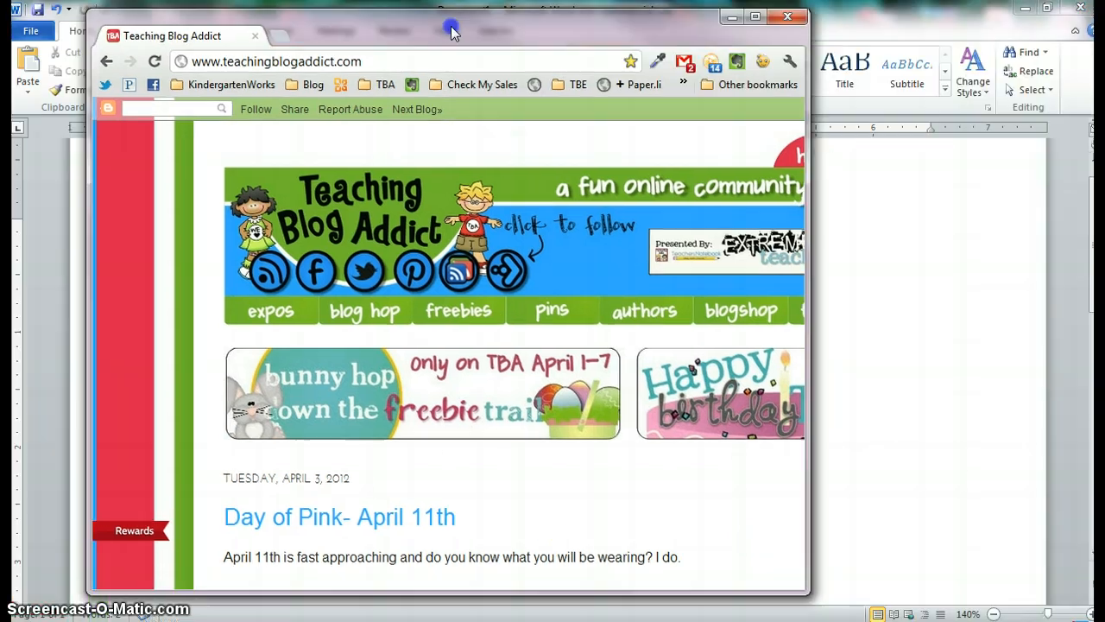
drag(452, 32, 1101, 294)
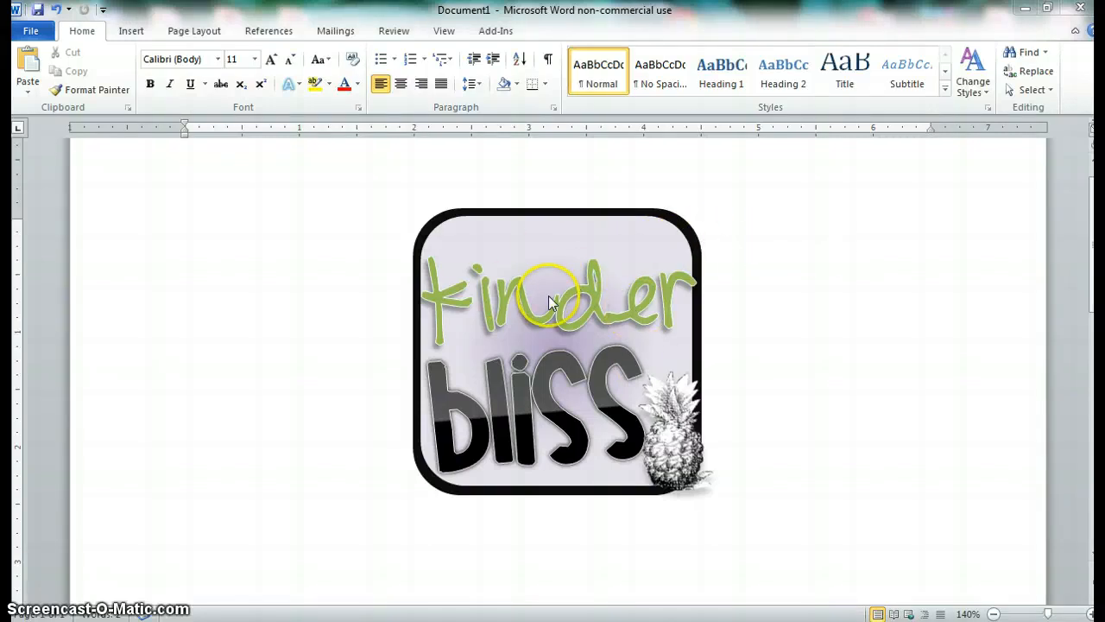
Step: Examine the parts of the sample "kinder bliss" button: the framed background, both words and the pineapple picture
click(620, 223)
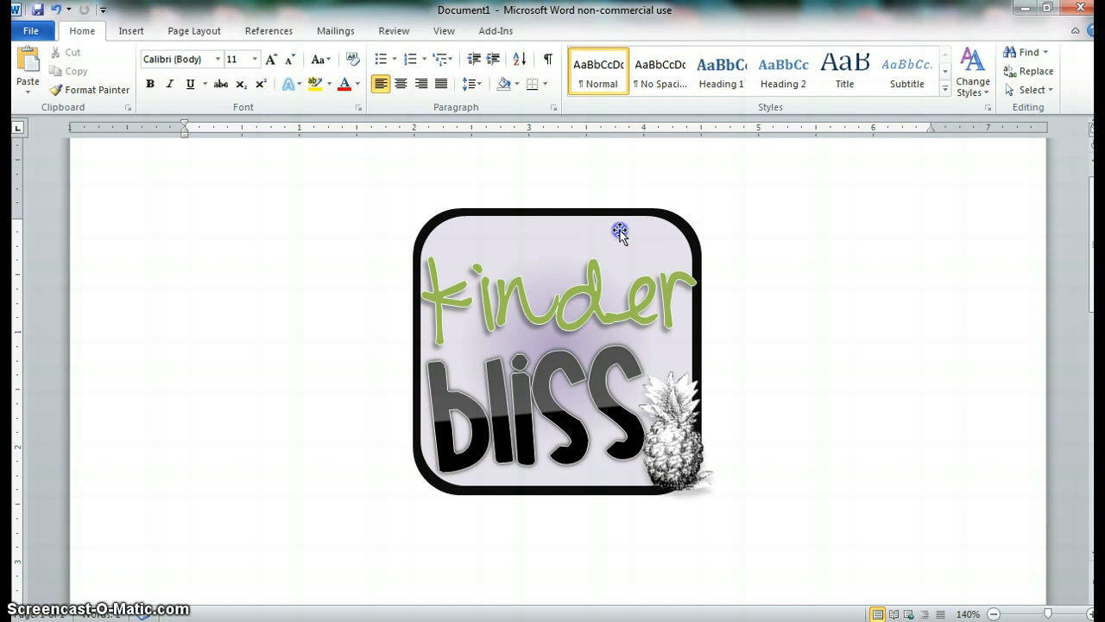
drag(557, 302, 693, 304)
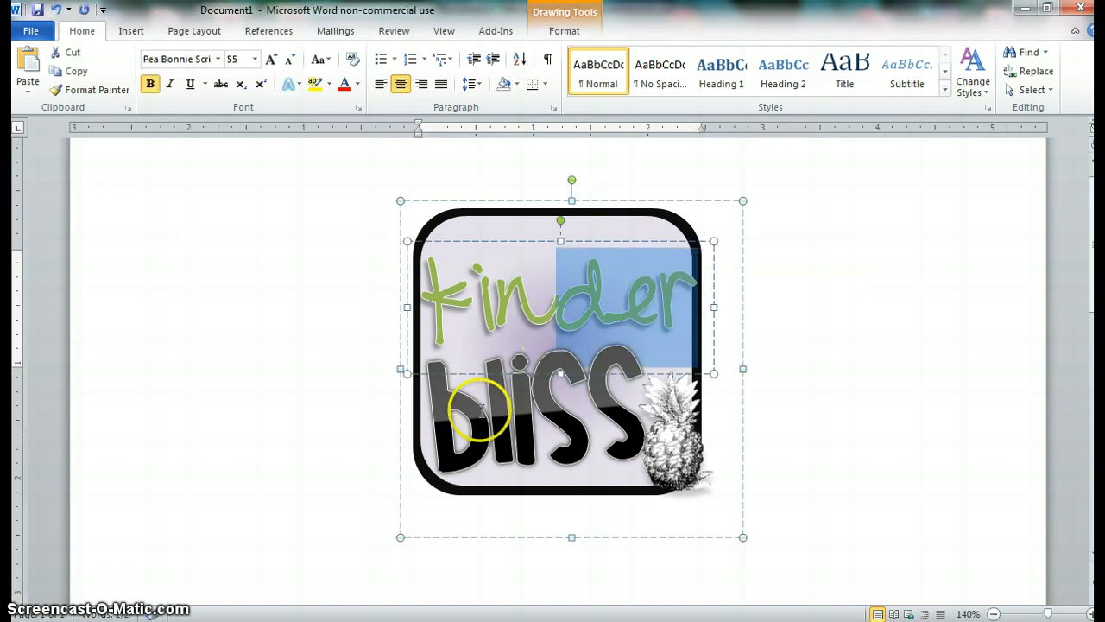
drag(434, 406, 683, 407)
click(714, 486)
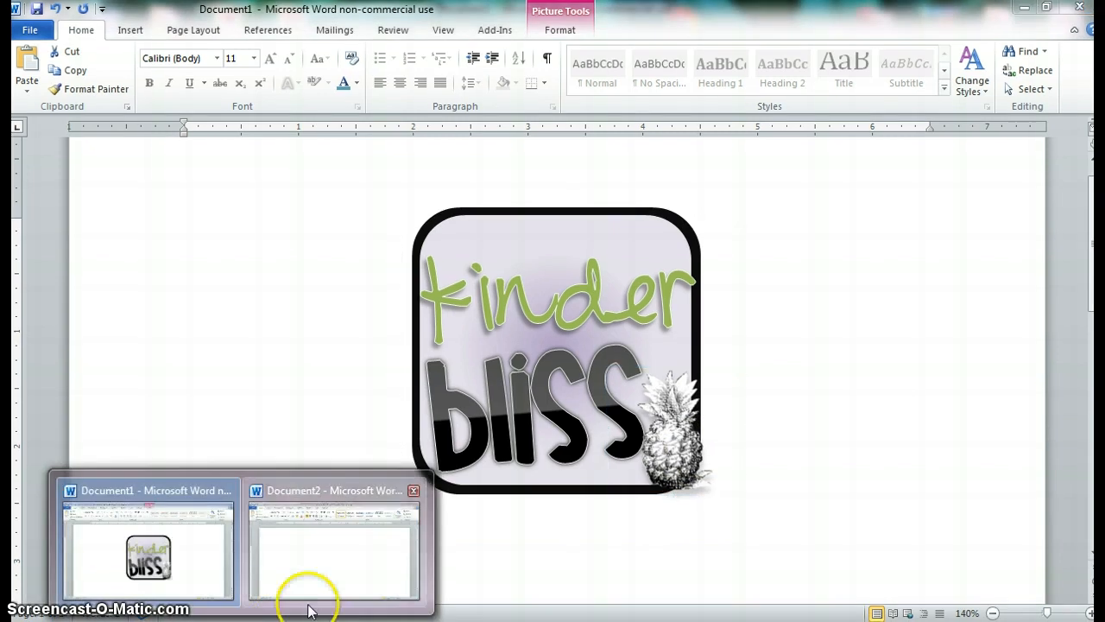
Step: Switch to the blank Document2 and draw a rounded square about 1.59 by 1.59 inches near the top of the page
click(298, 594)
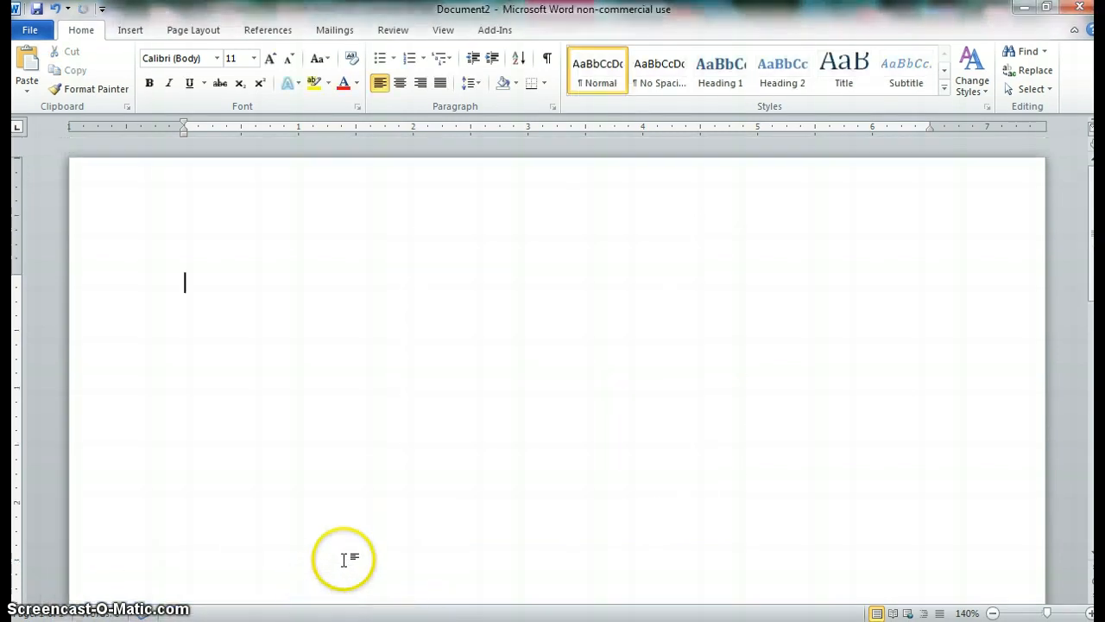
click(113, 34)
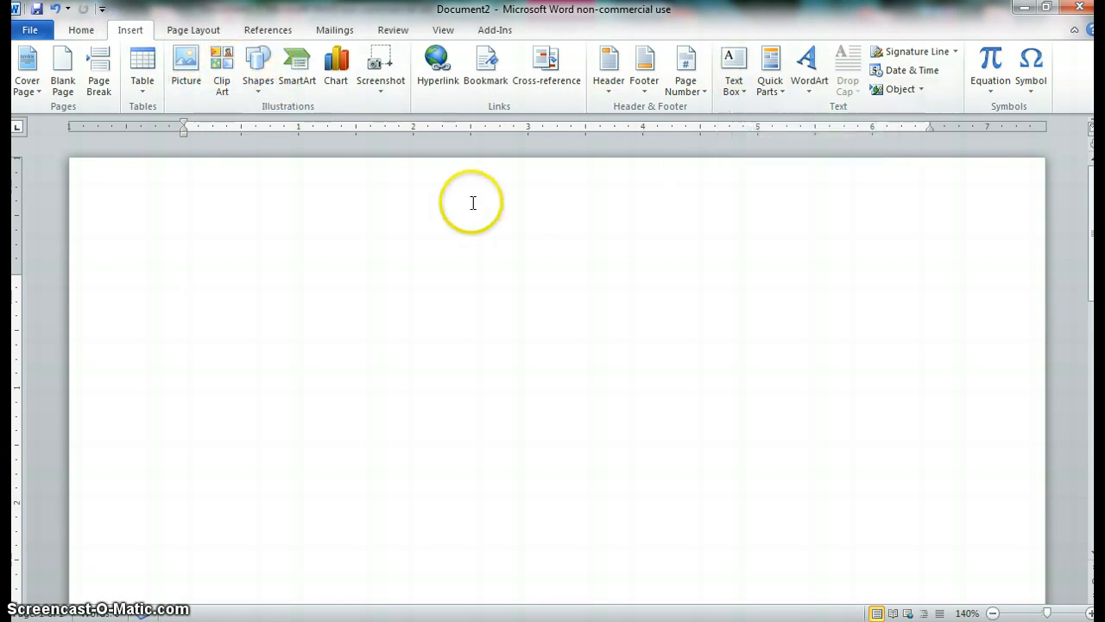
click(258, 77)
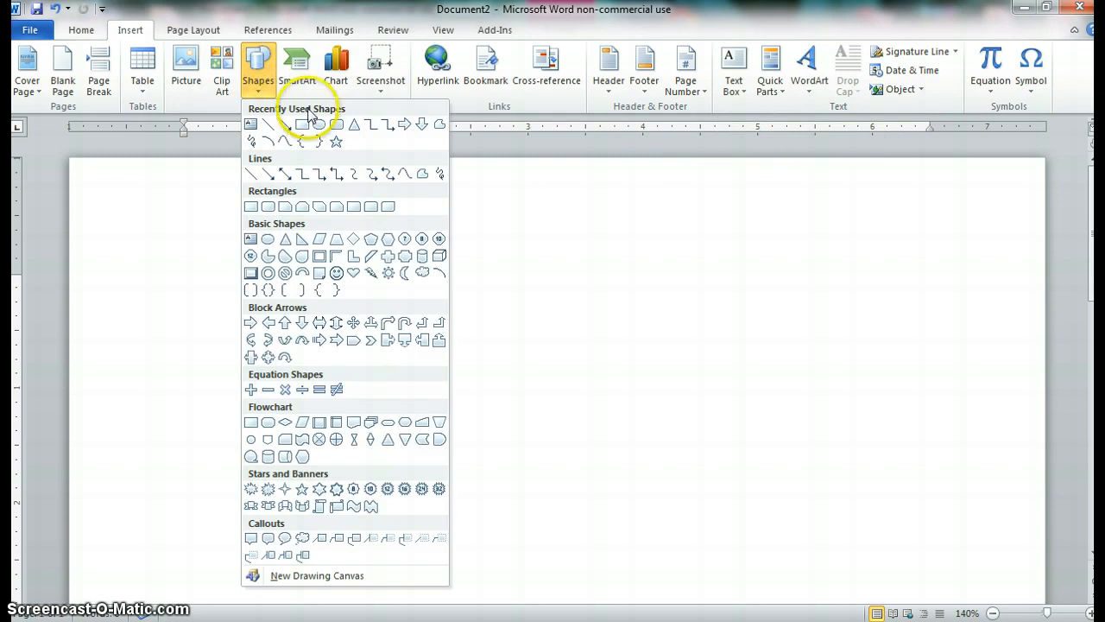
click(337, 126)
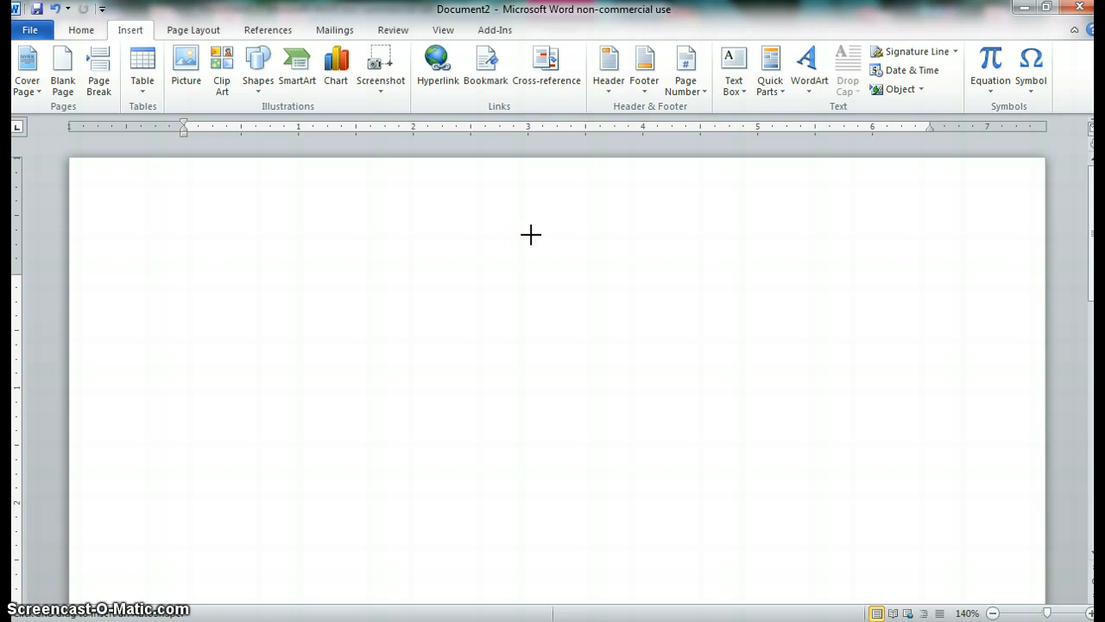
mouse_move(525, 222)
mouse_down()
mouse_move(665, 446)
mouse_move(627, 375)
mouse_move(639, 375)
mouse_move(678, 434)
mouse_move(662, 405)
mouse_up()
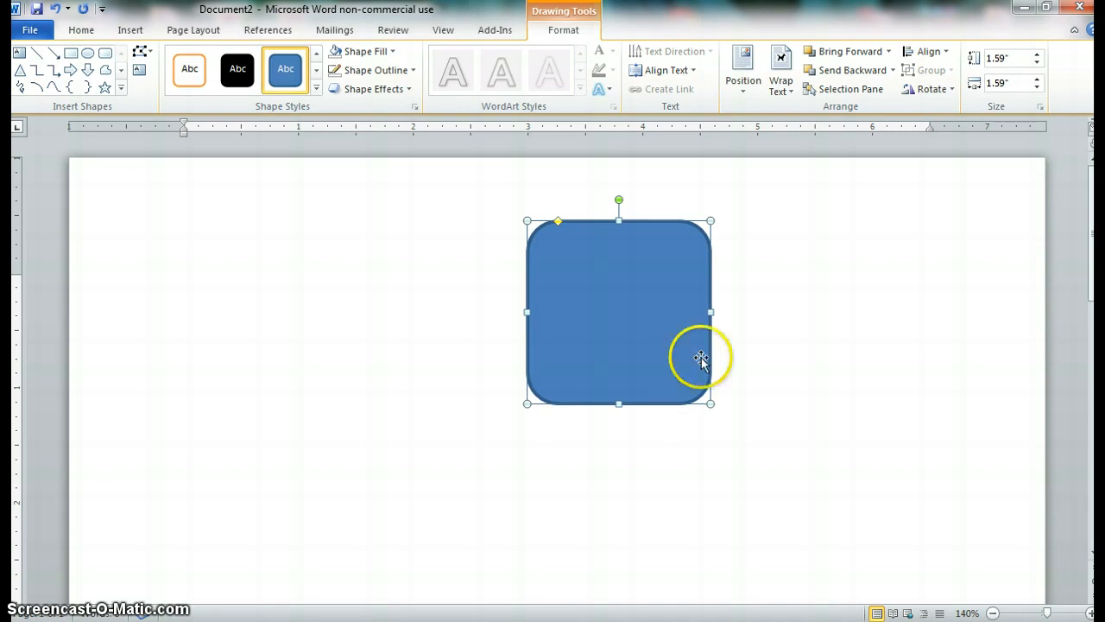
Step: Try stretching the rounded square sideways to about 1.87 inches wide, and undo the stretch
drag(712, 312, 743, 317)
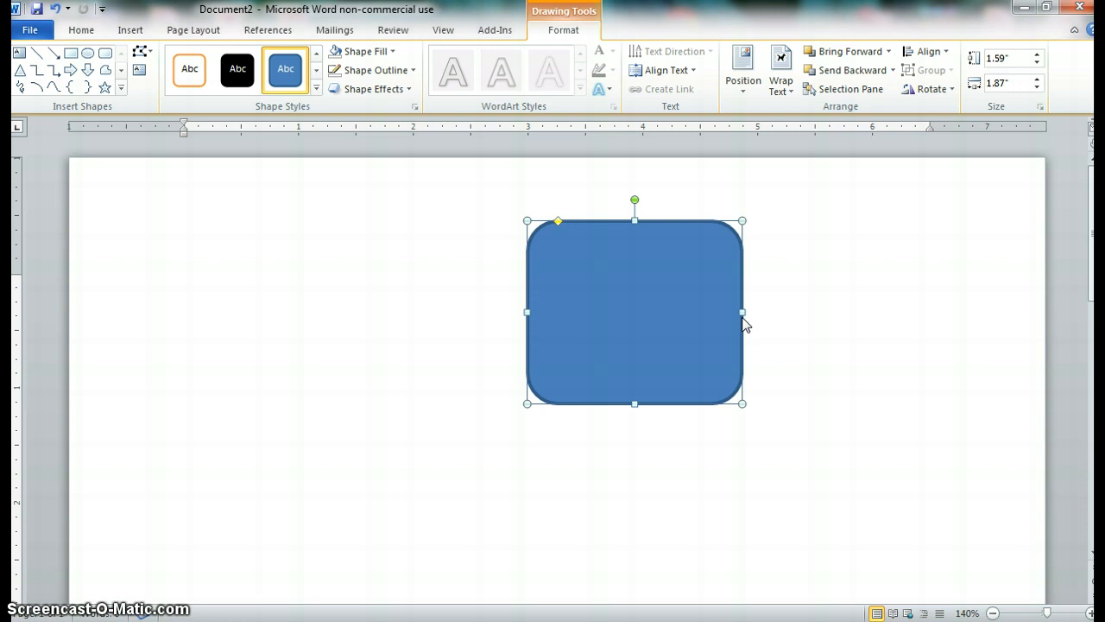
key(ctrl+z)
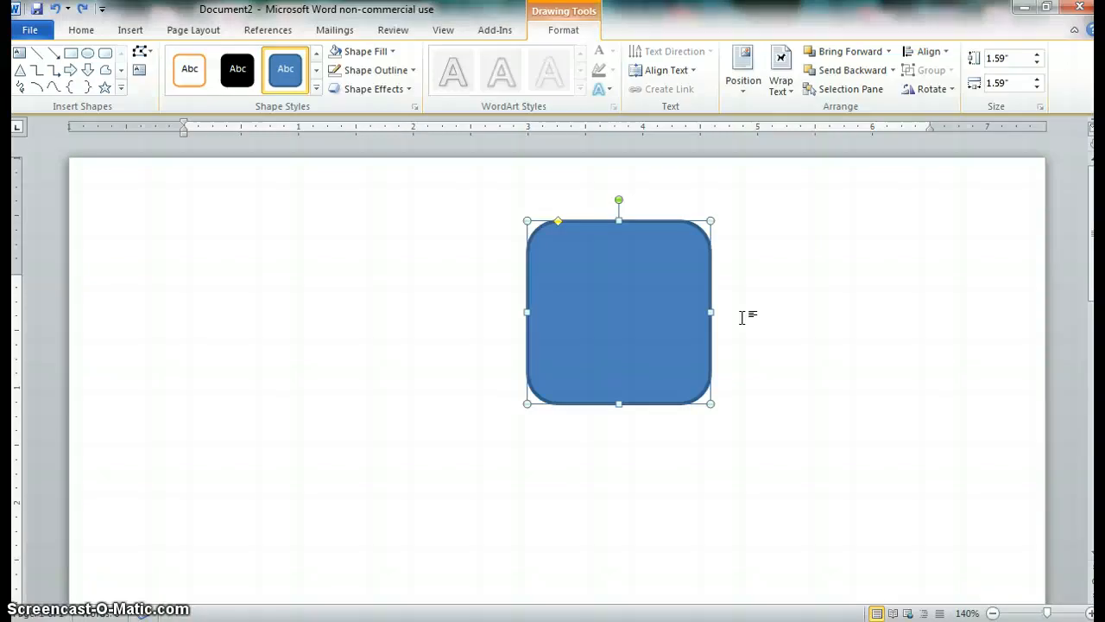
Step: Remove the rounded square's outline and fill it with the light gradient variation that radiates from the center
click(401, 71)
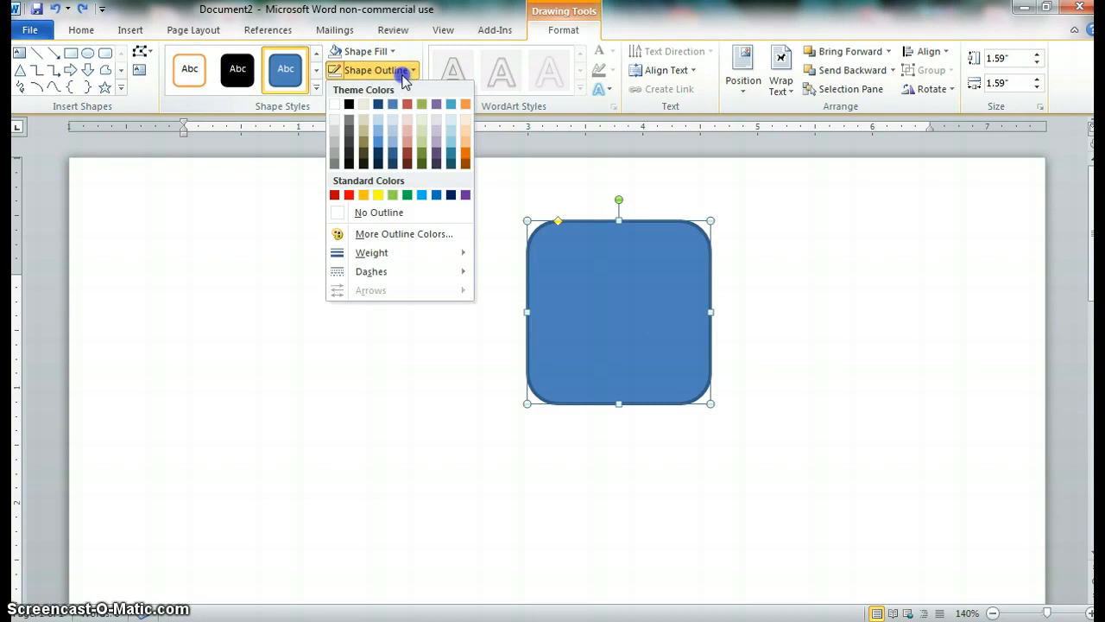
click(394, 212)
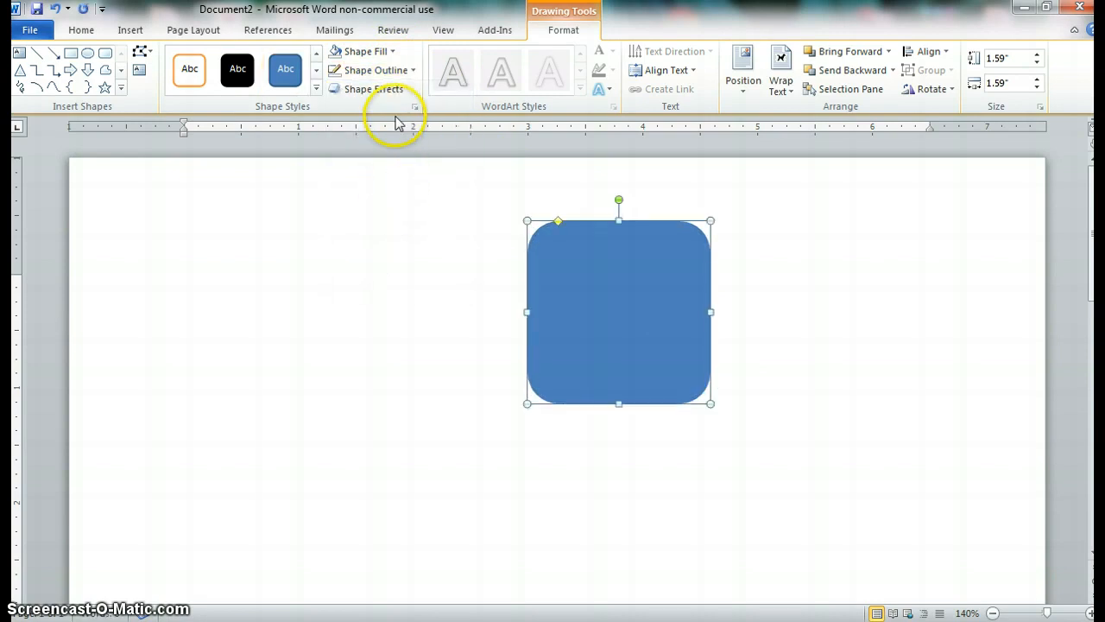
click(394, 51)
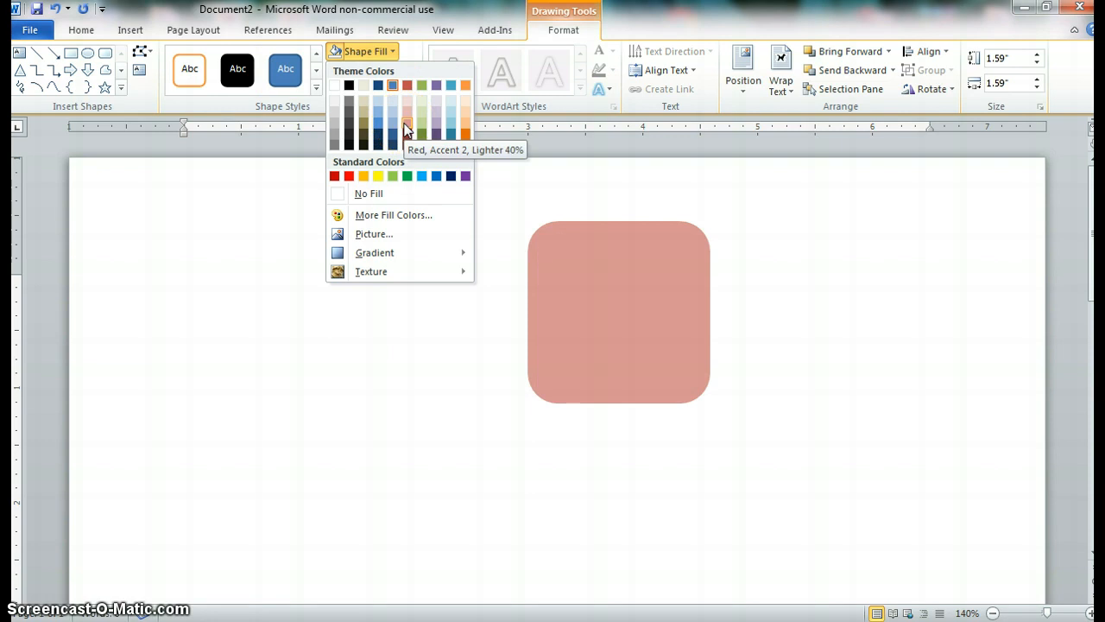
mouse_move(394, 256)
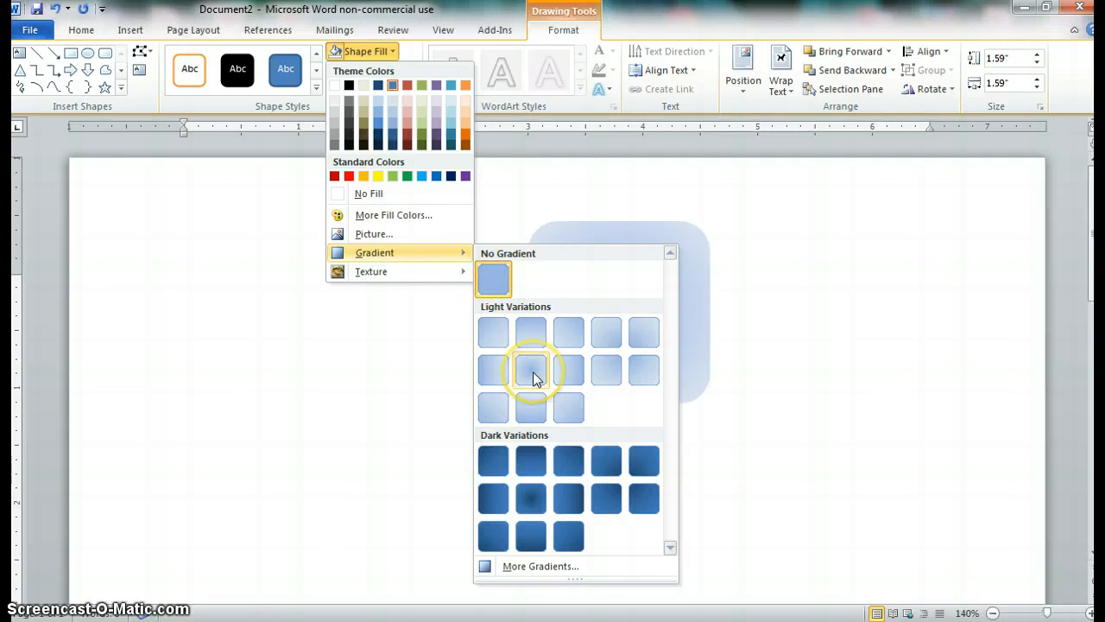
click(540, 385)
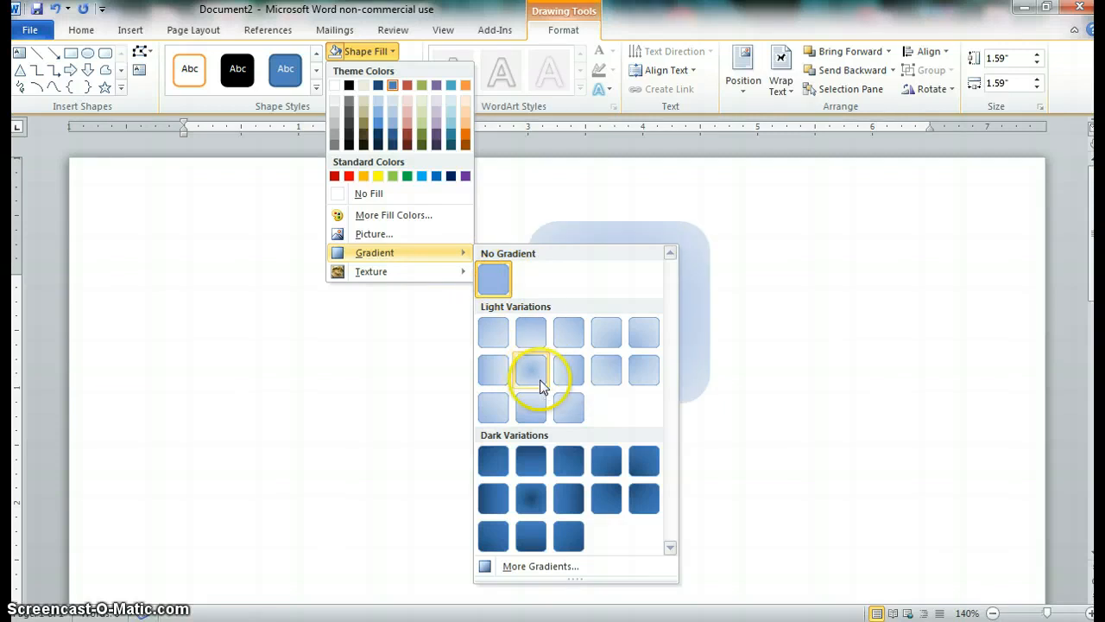
click(539, 385)
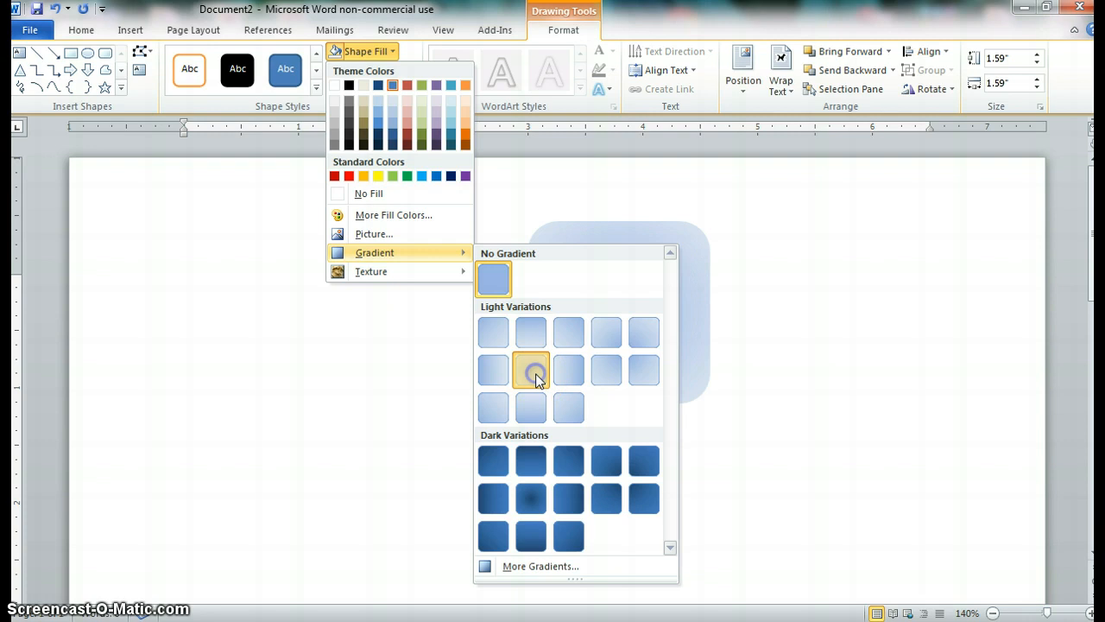
Step: Open the detailed gradient settings for the shape's fill and set the first gradient stop to a light purple theme color
click(409, 71)
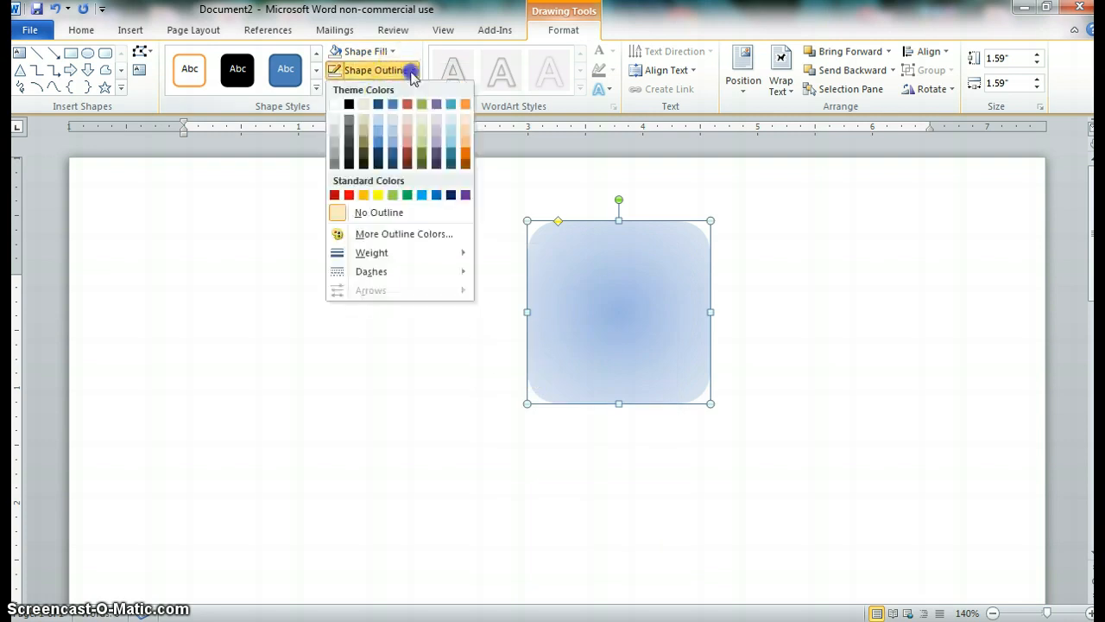
click(363, 51)
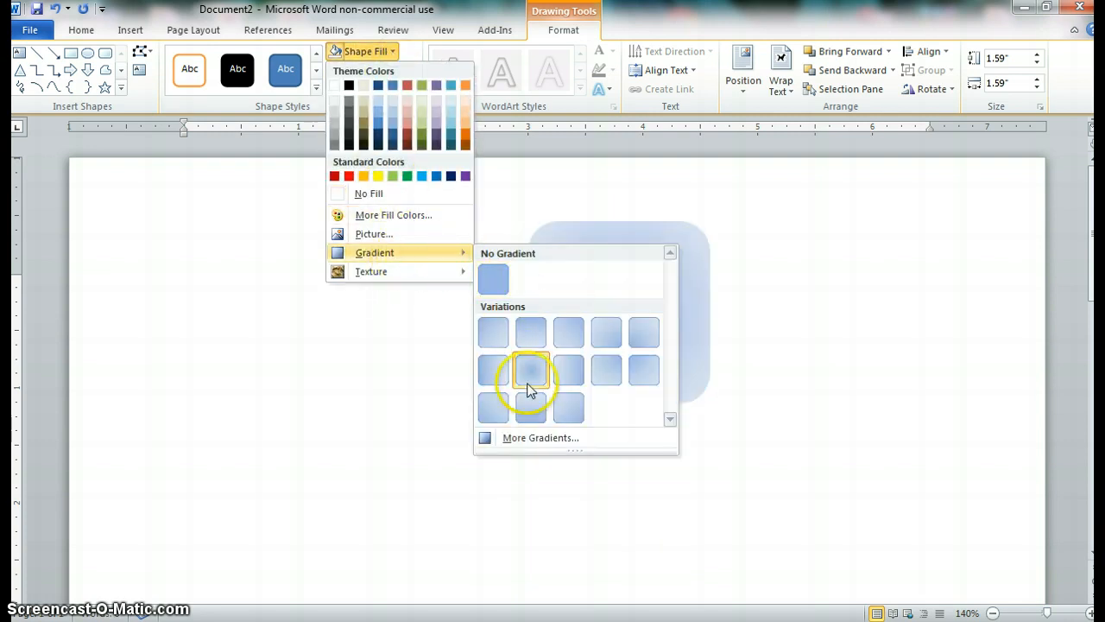
click(531, 442)
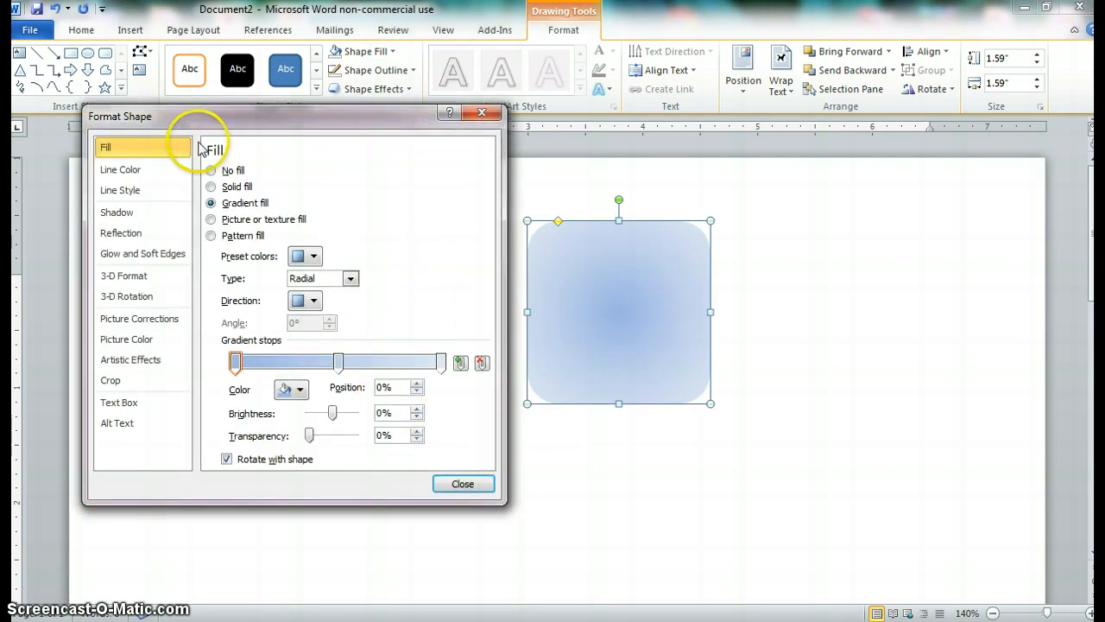
click(301, 390)
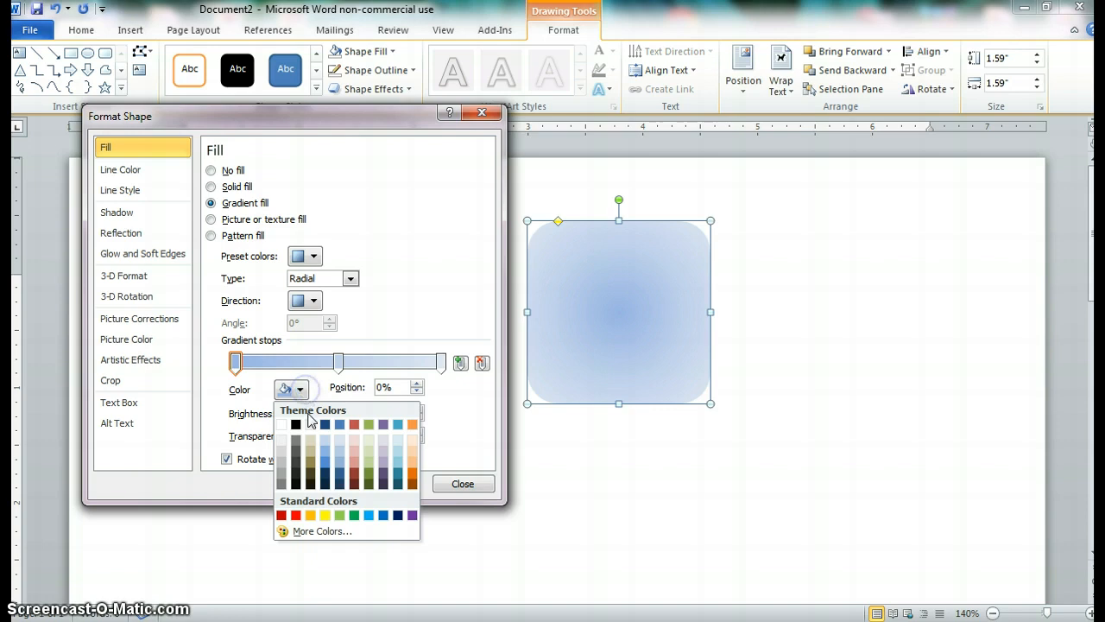
click(382, 467)
Step: Set the middle gradient stop at 50% to a pale purple theme color
click(337, 360)
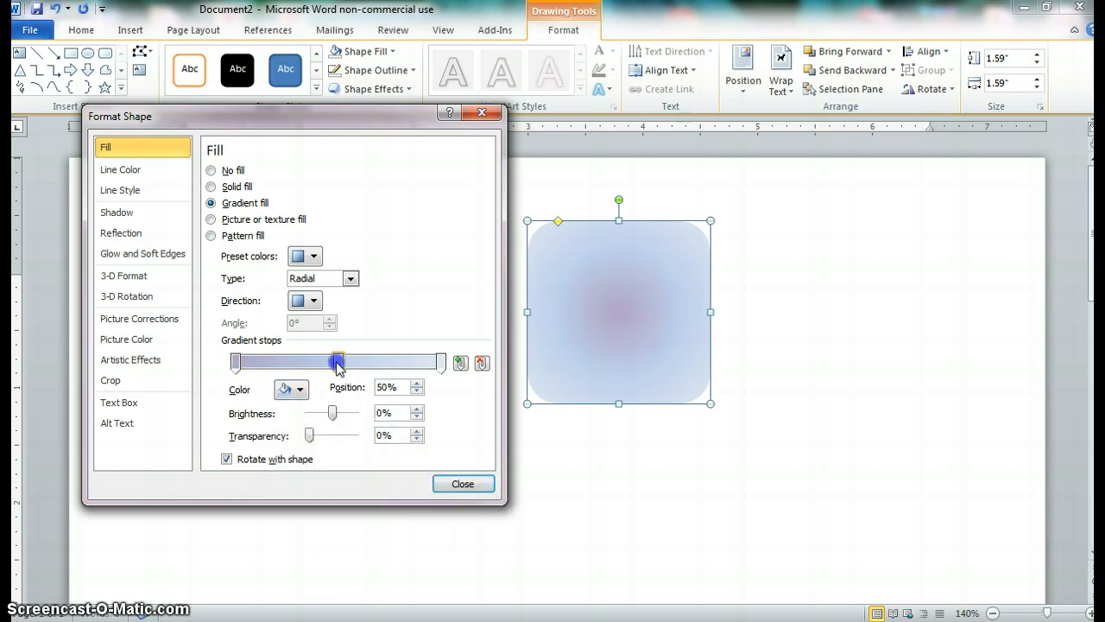
click(294, 389)
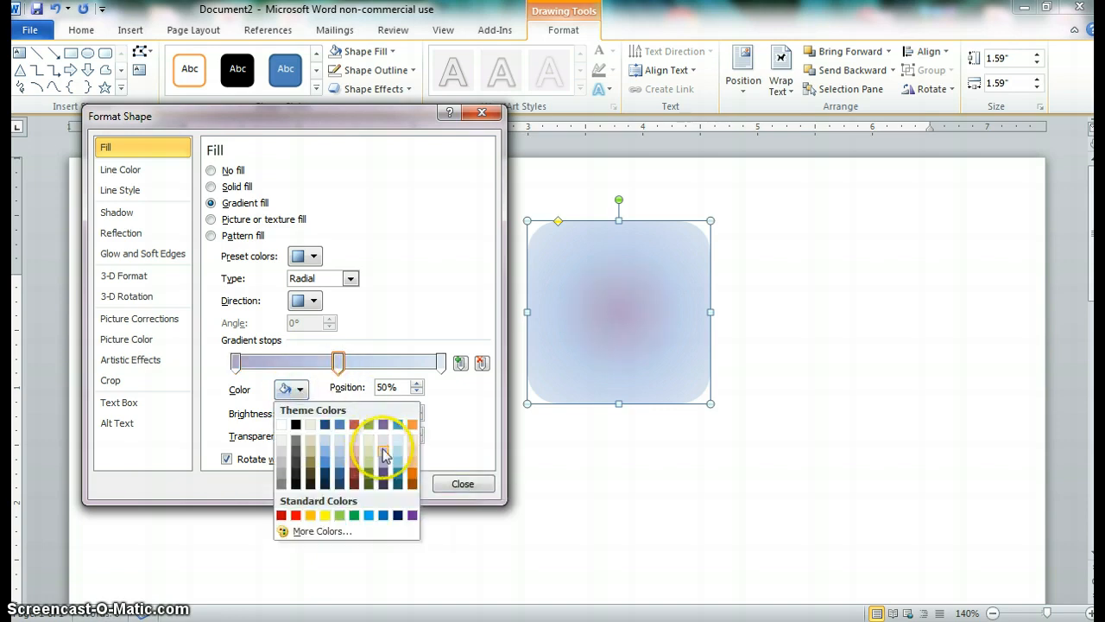
click(383, 438)
Step: Set the end gradient stop and the middle stop to the palest purple theme color with 80% brightness, and close the shape formatting
click(440, 363)
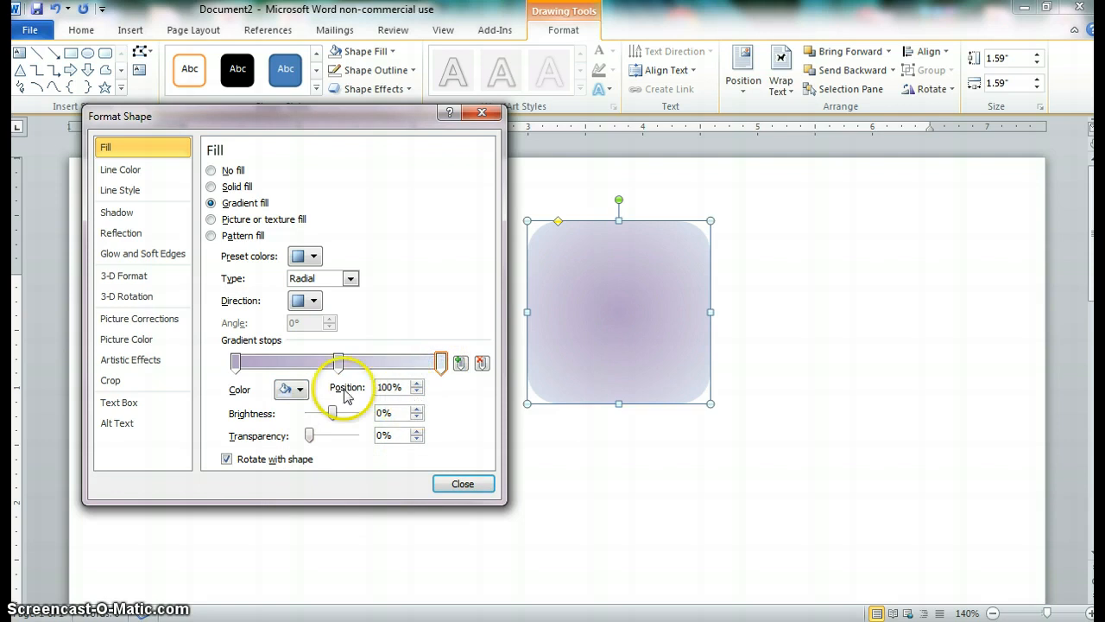
click(301, 394)
click(387, 444)
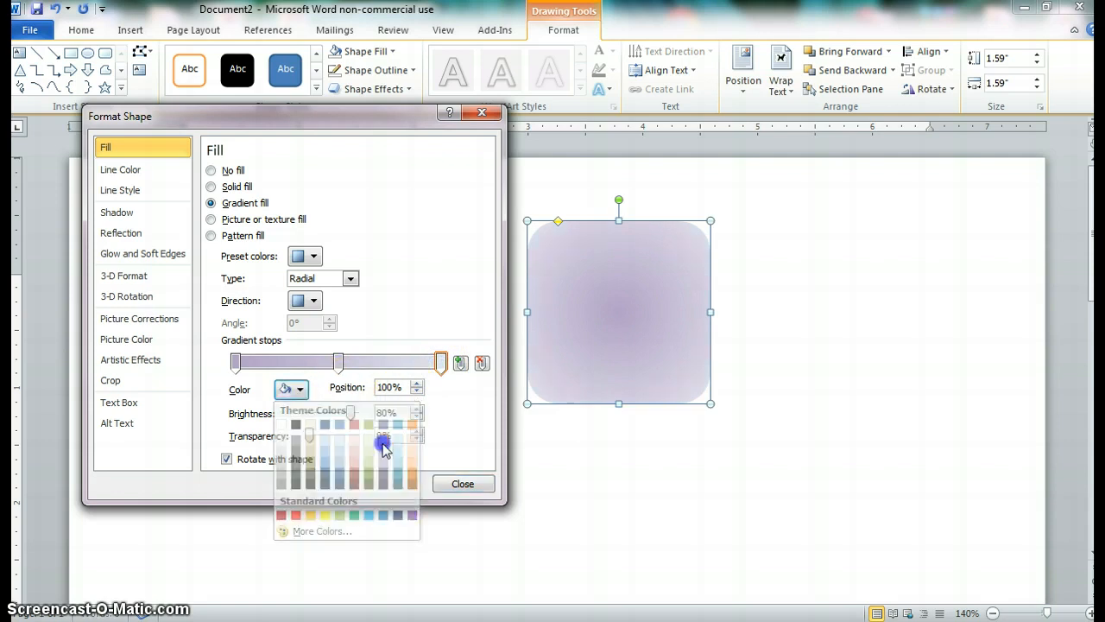
click(337, 363)
click(291, 389)
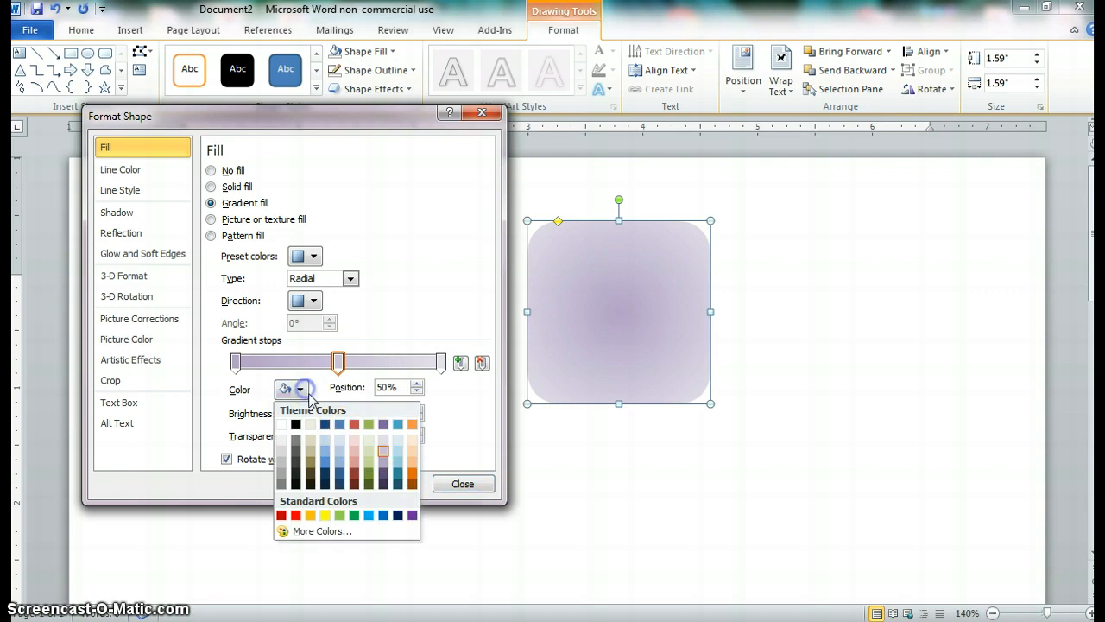
click(383, 442)
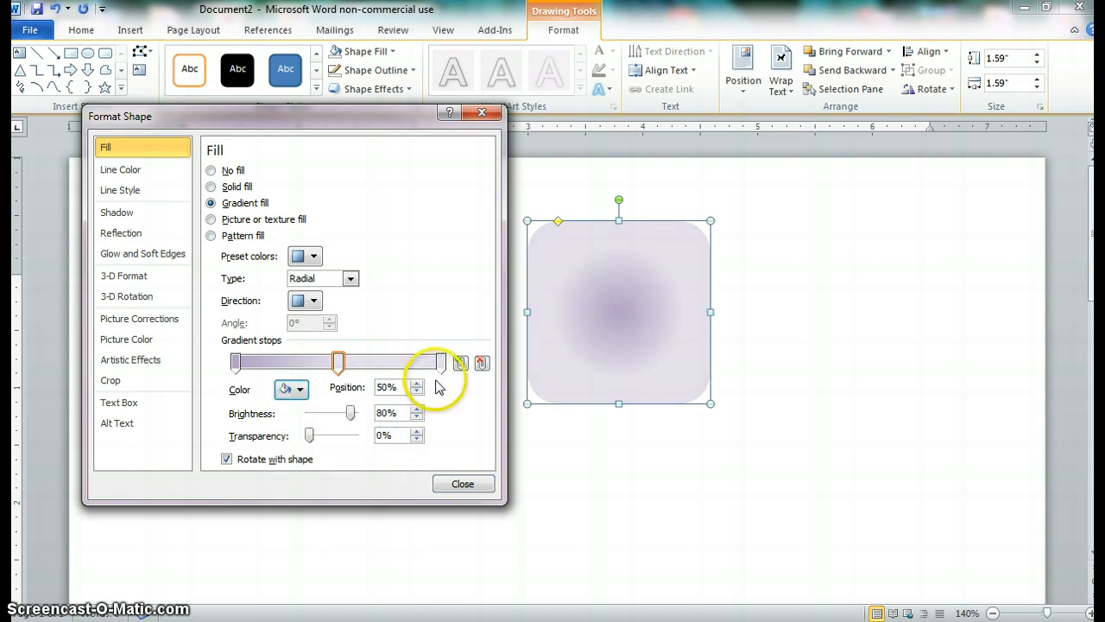
click(458, 489)
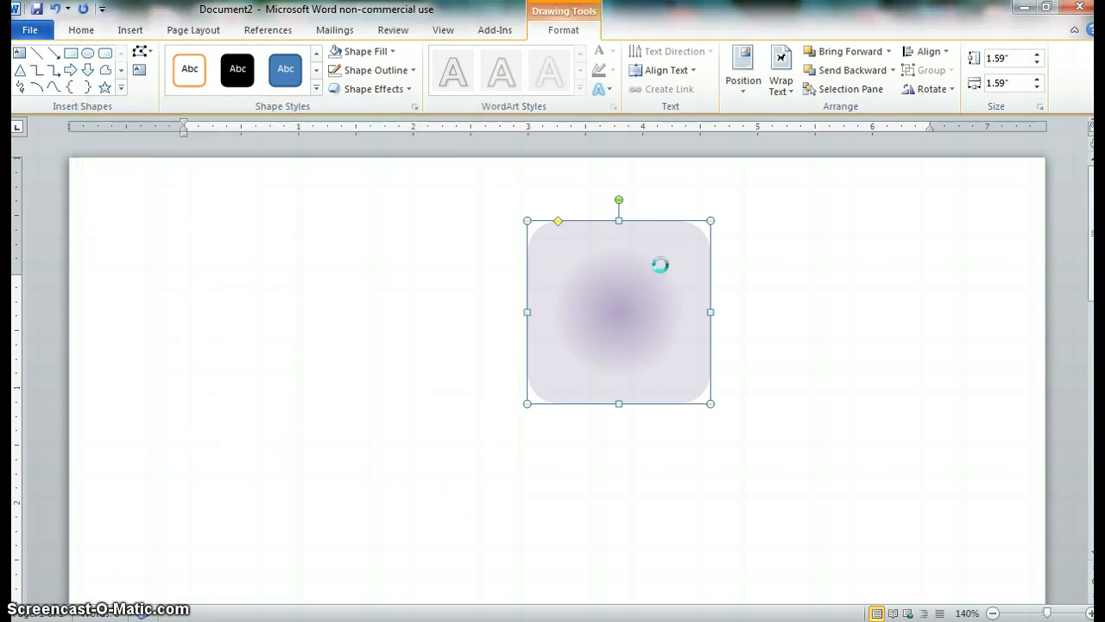
Step: Paste a copy of the gradient-filled rounded square and place it exactly over the original
key(ctrl+v)
drag(663, 267, 587, 340)
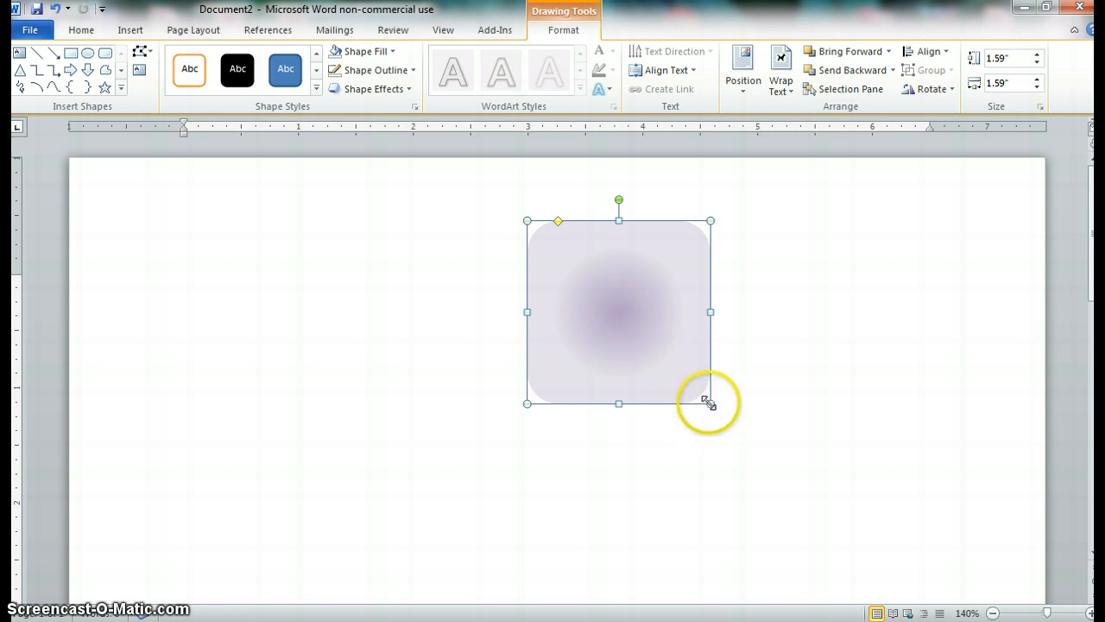
Step: Enlarge the copied rounded square evenly around its center to about 1.72 inches high and 1.75 inches wide
mouse_move(710, 402)
mouse_down()
mouse_move(735, 444)
mouse_move(706, 403)
mouse_up()
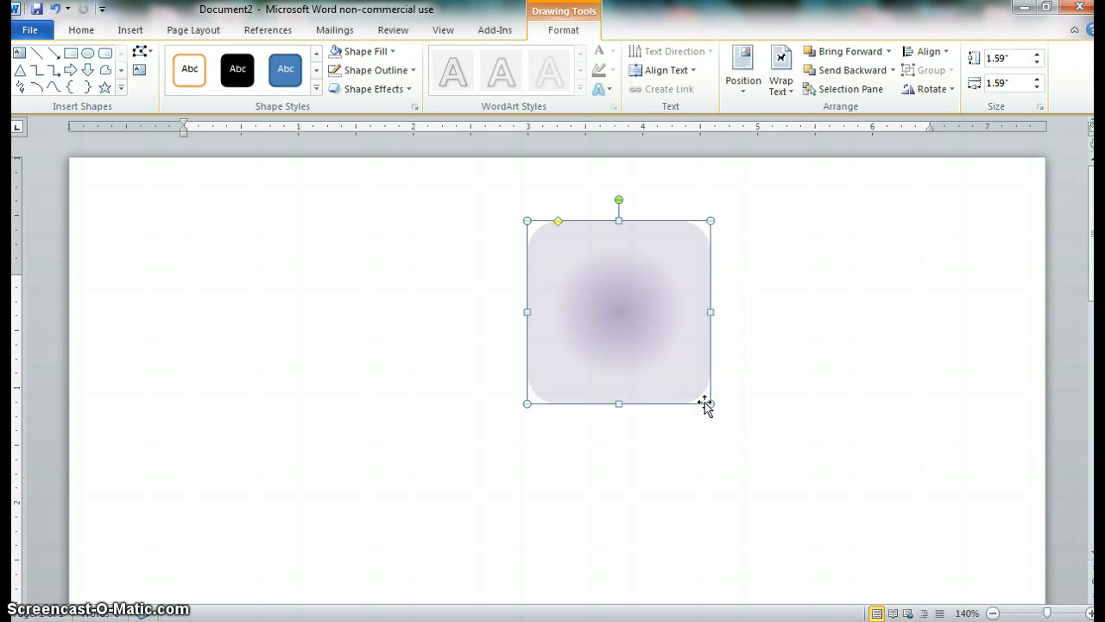
click(708, 401)
drag(712, 403, 723, 417)
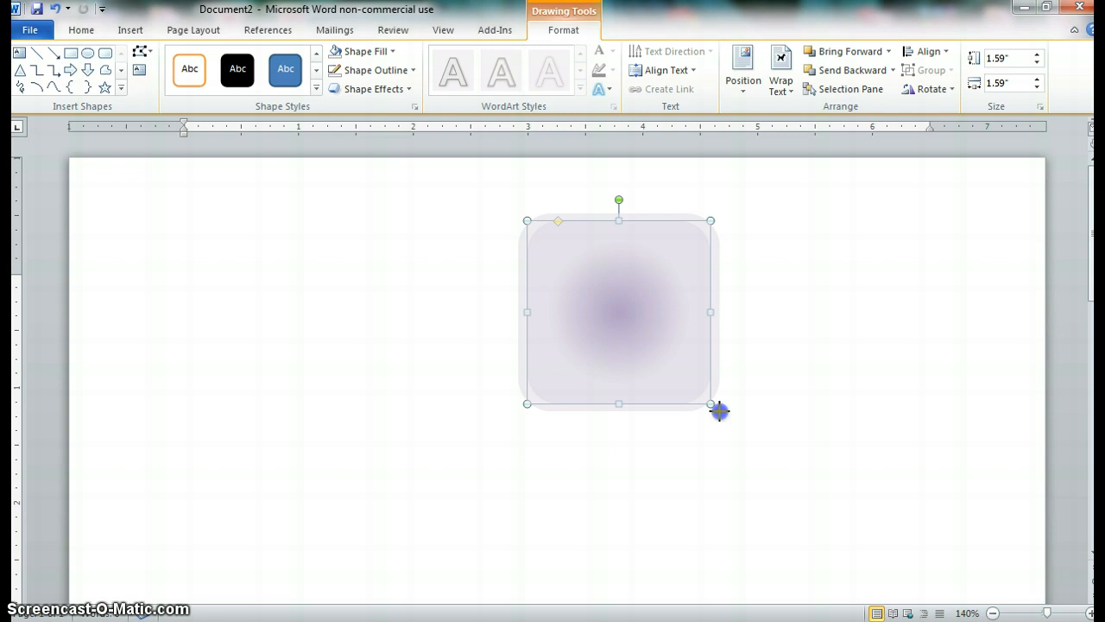
drag(719, 411, 722, 415)
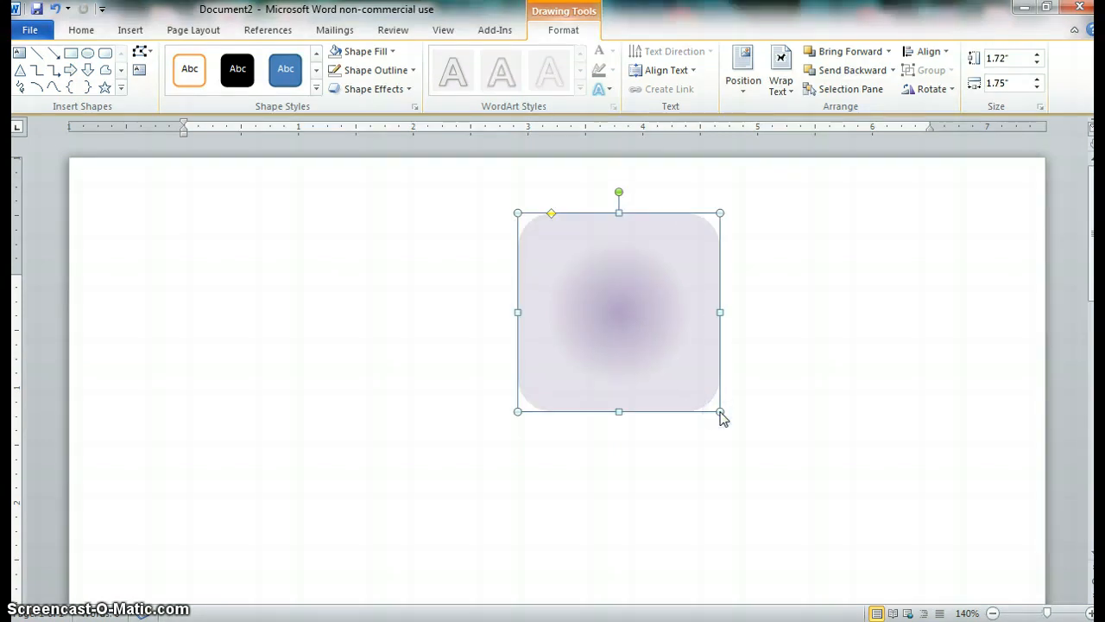
Step: Fill the enlarged rounded square with solid black
click(636, 329)
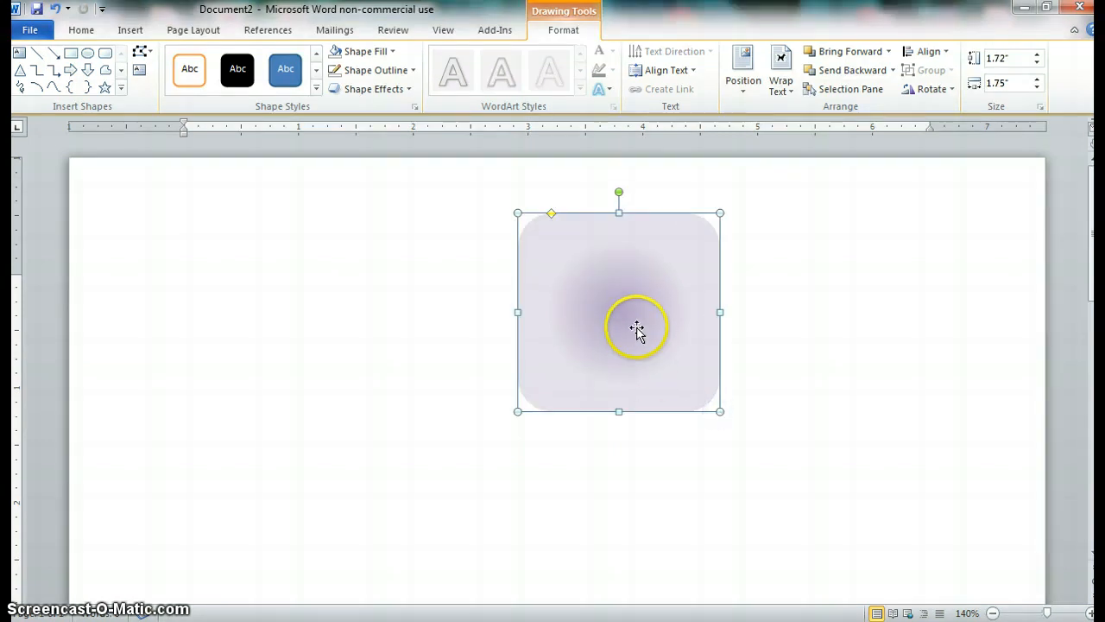
click(392, 51)
click(349, 84)
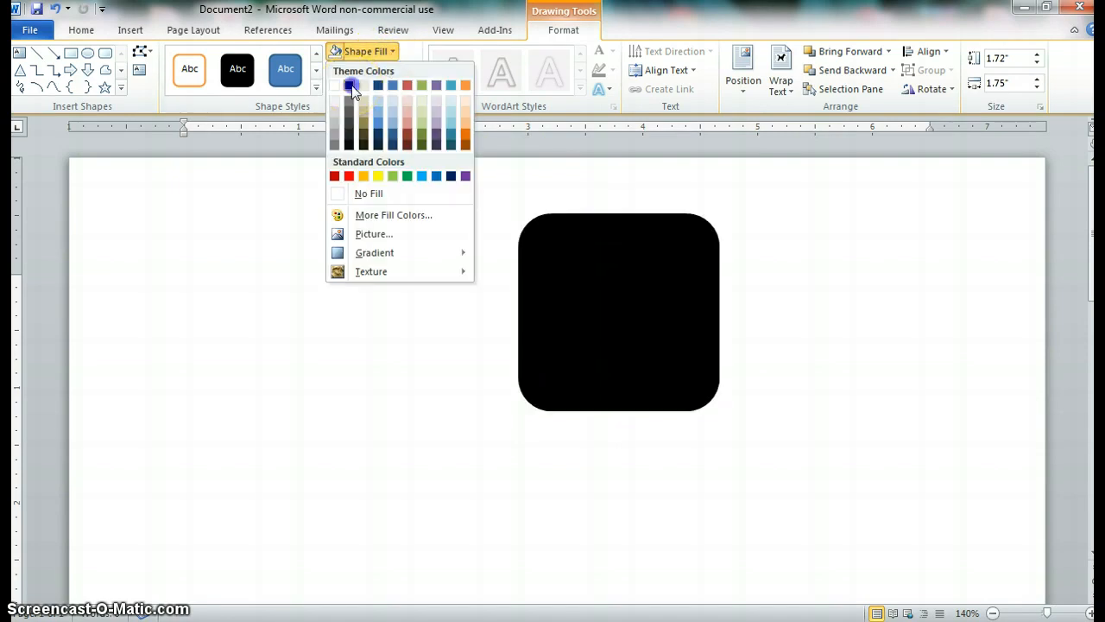
Step: Send the black rounded square to the back so it frames the purple gradient square
click(527, 190)
click(600, 318)
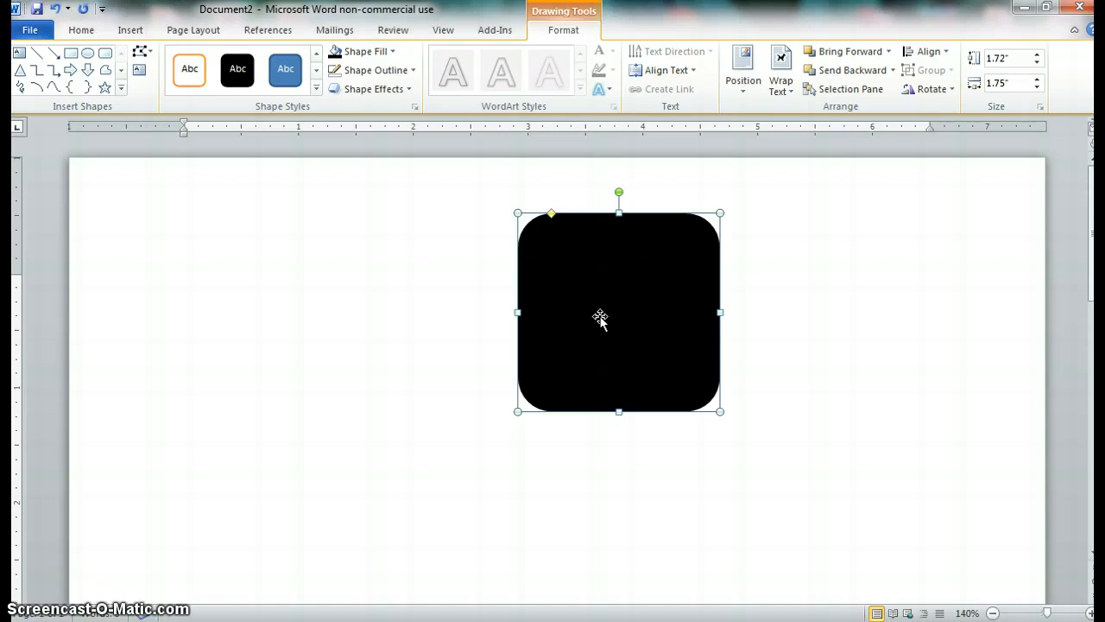
right_click(600, 318)
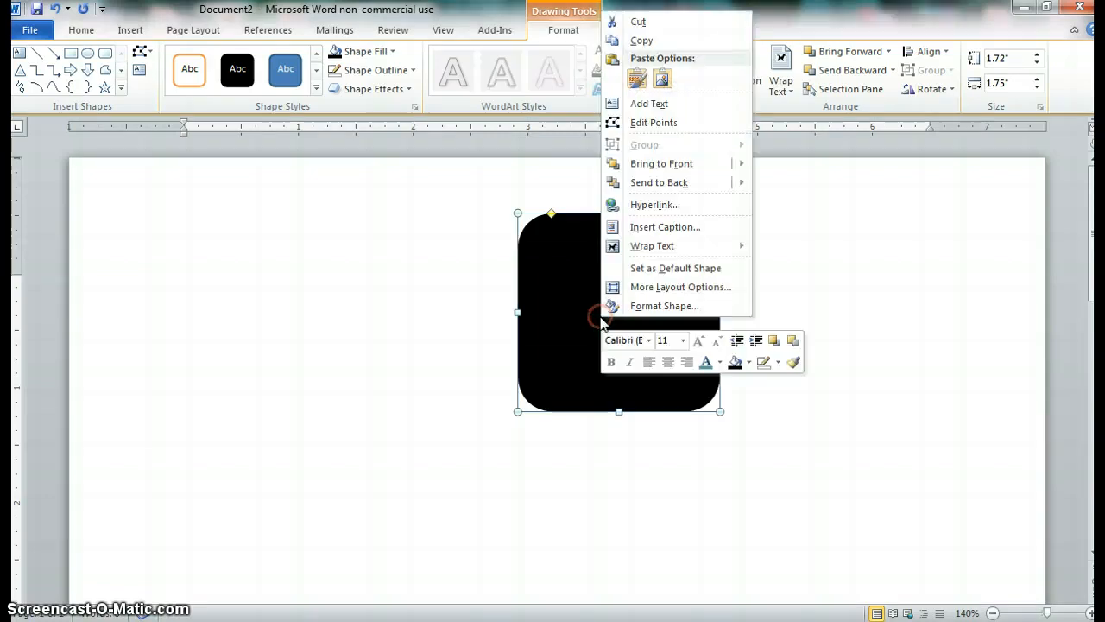
mouse_move(670, 171)
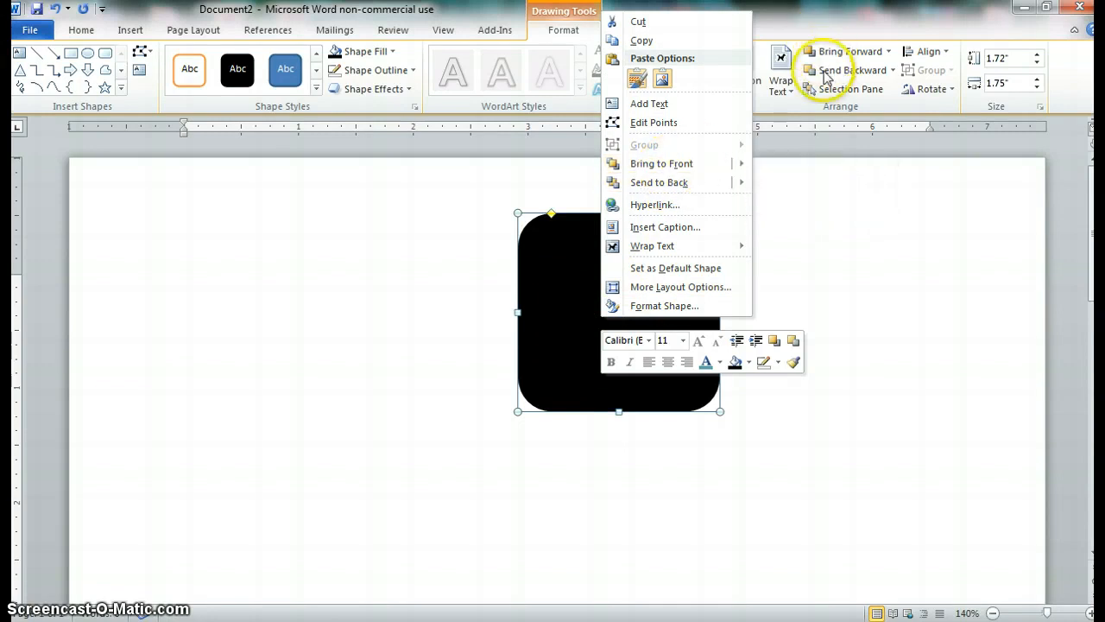
click(682, 184)
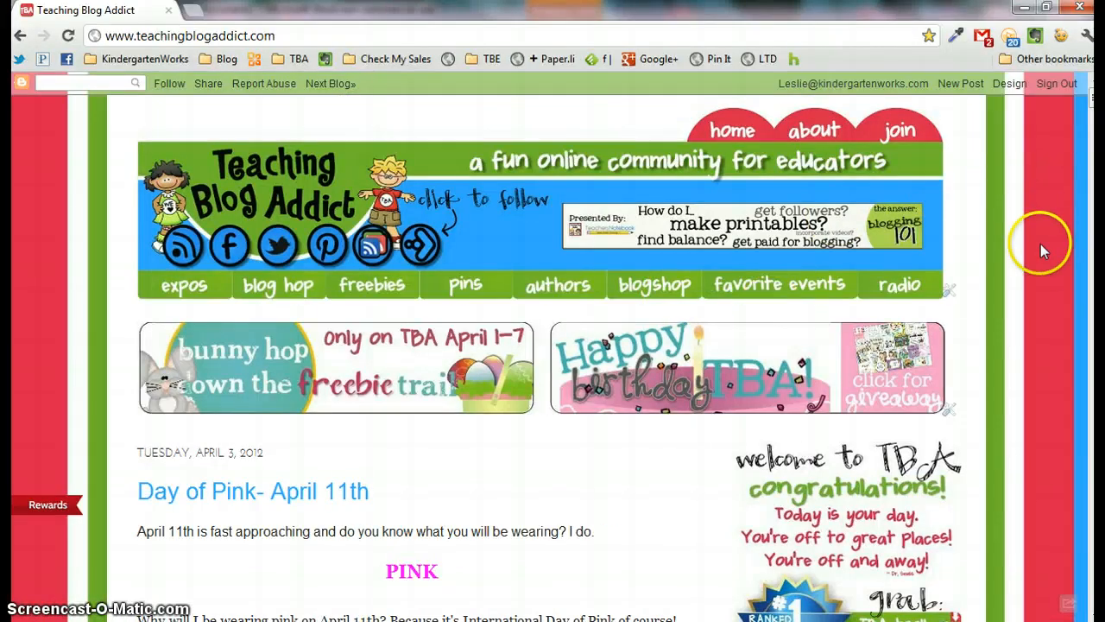
Step: Capture a strip of the blog page's red background with Snipping Tool, discard the snip without saving and return to Word
key(super)
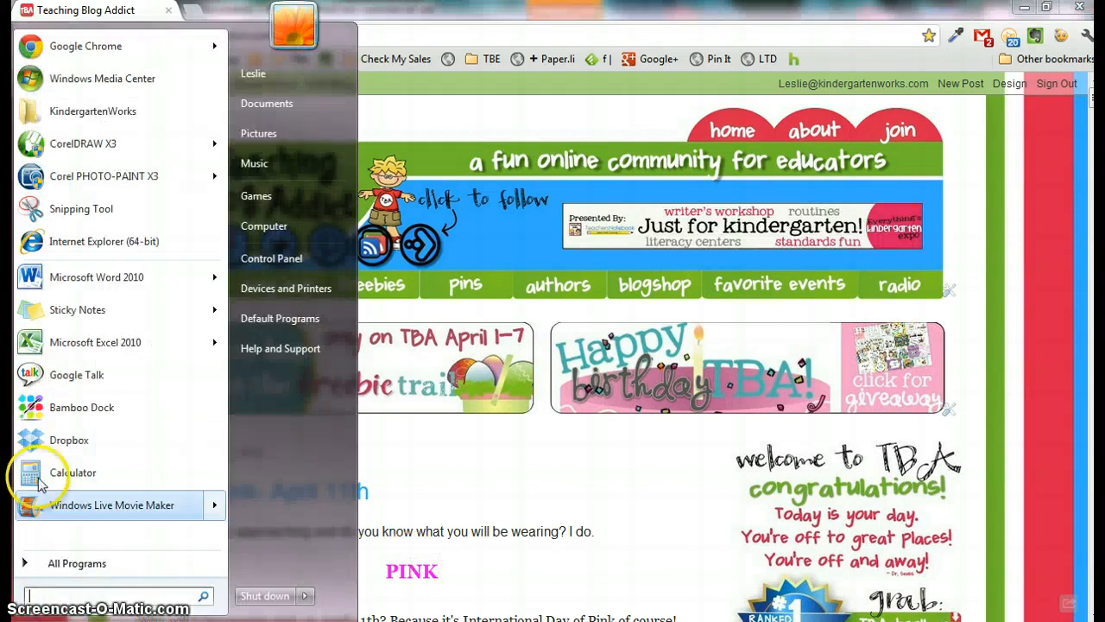
click(60, 215)
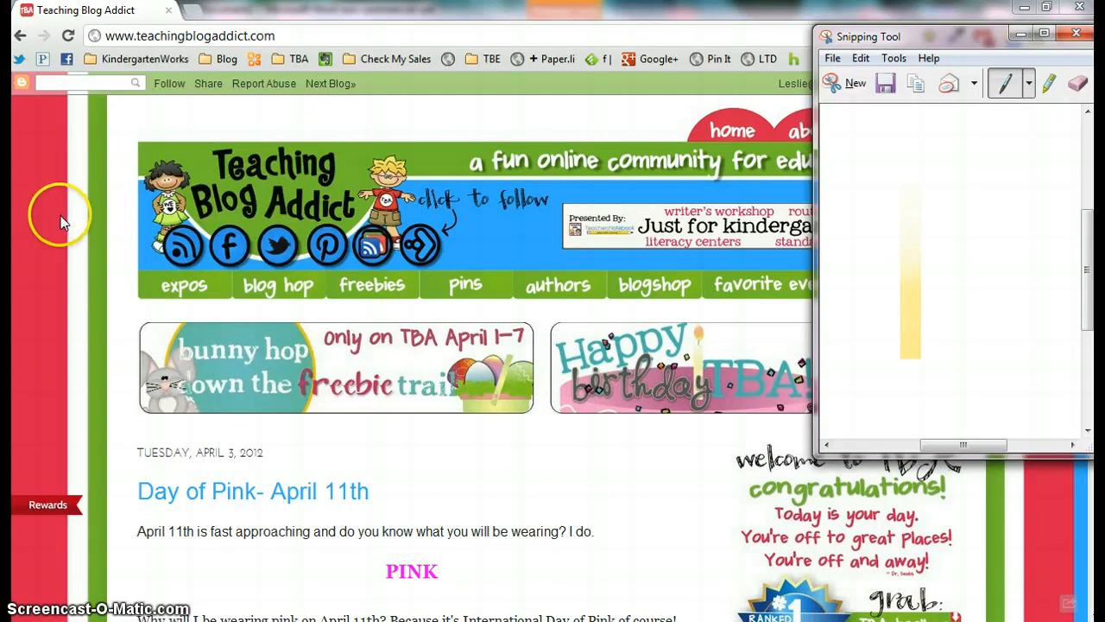
click(842, 83)
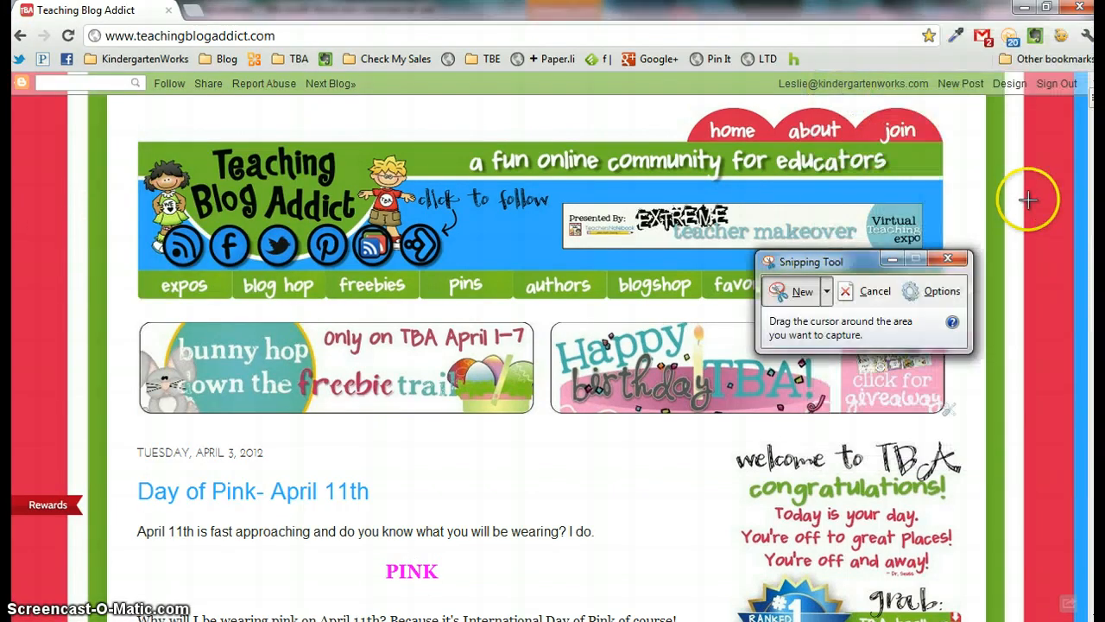
drag(1030, 173, 1061, 387)
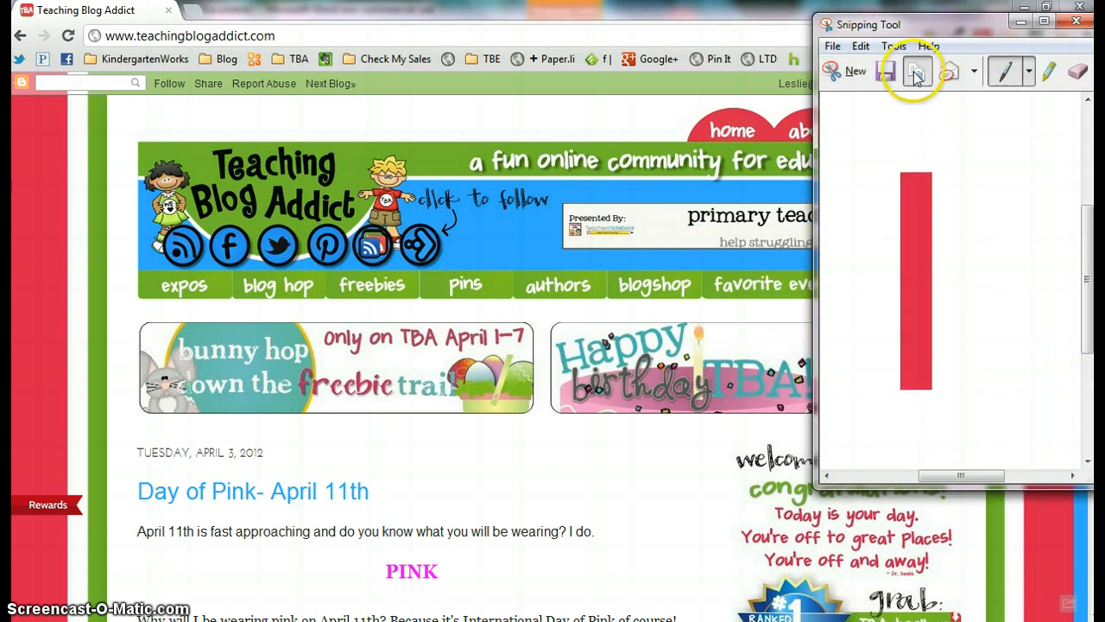
click(1075, 20)
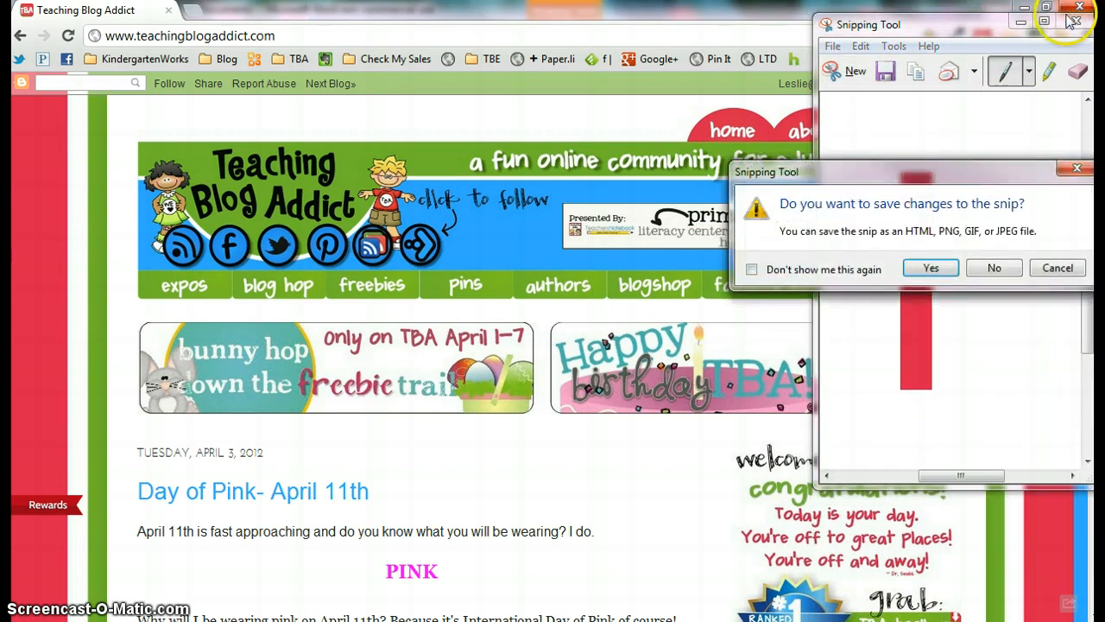
click(994, 267)
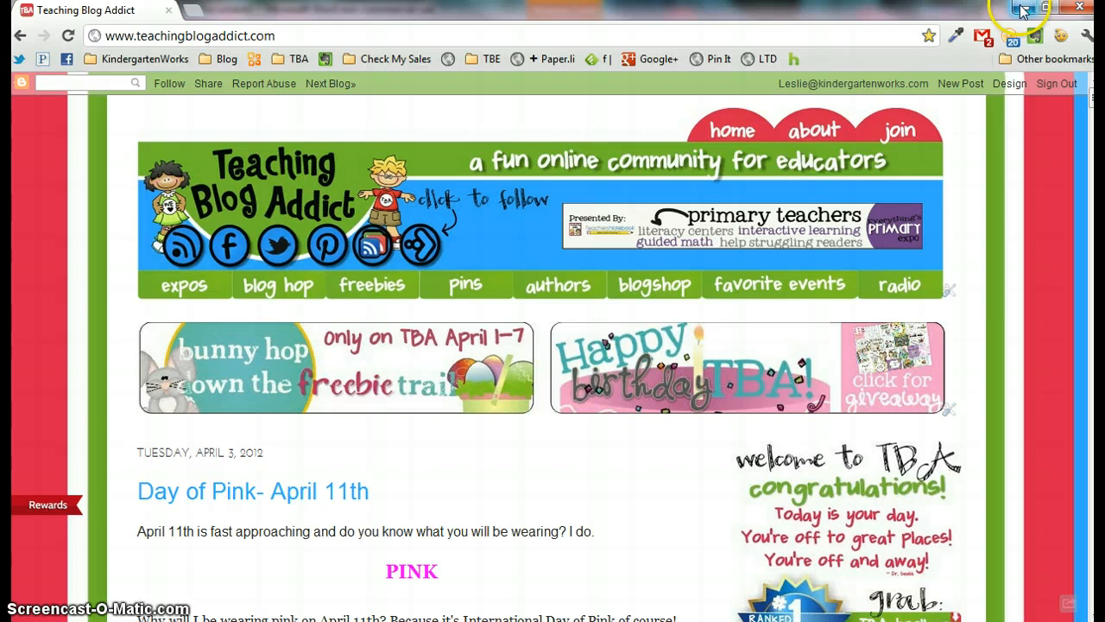
click(1023, 10)
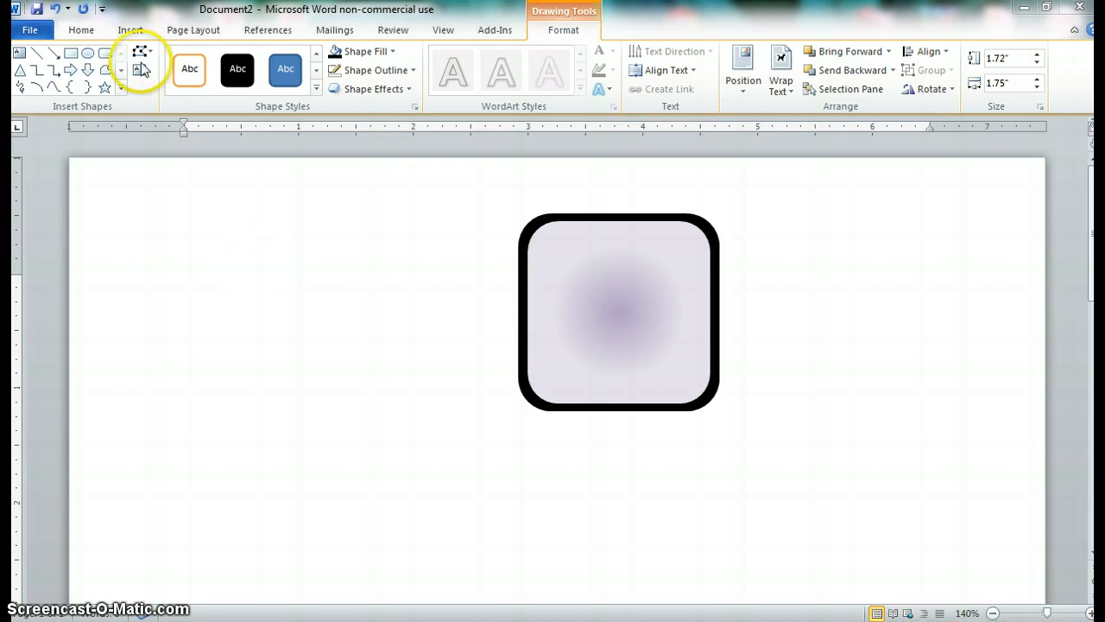
Step: Draw a text box about 0.57 inches high and 2.38 inches wide across the upper part of the framed square
click(131, 32)
click(131, 32)
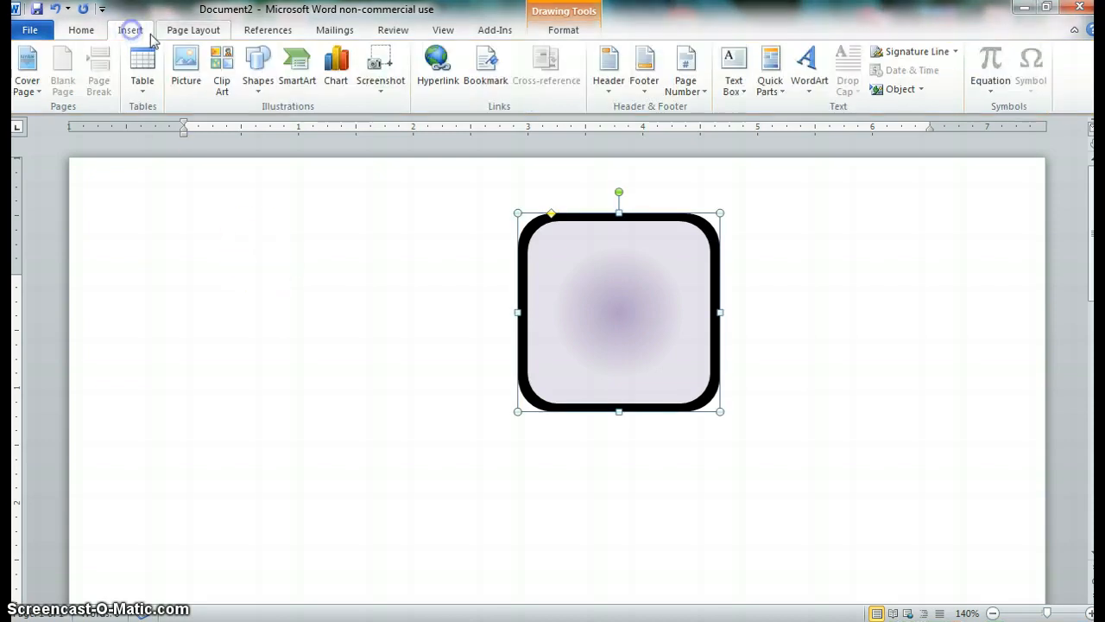
click(749, 86)
click(771, 431)
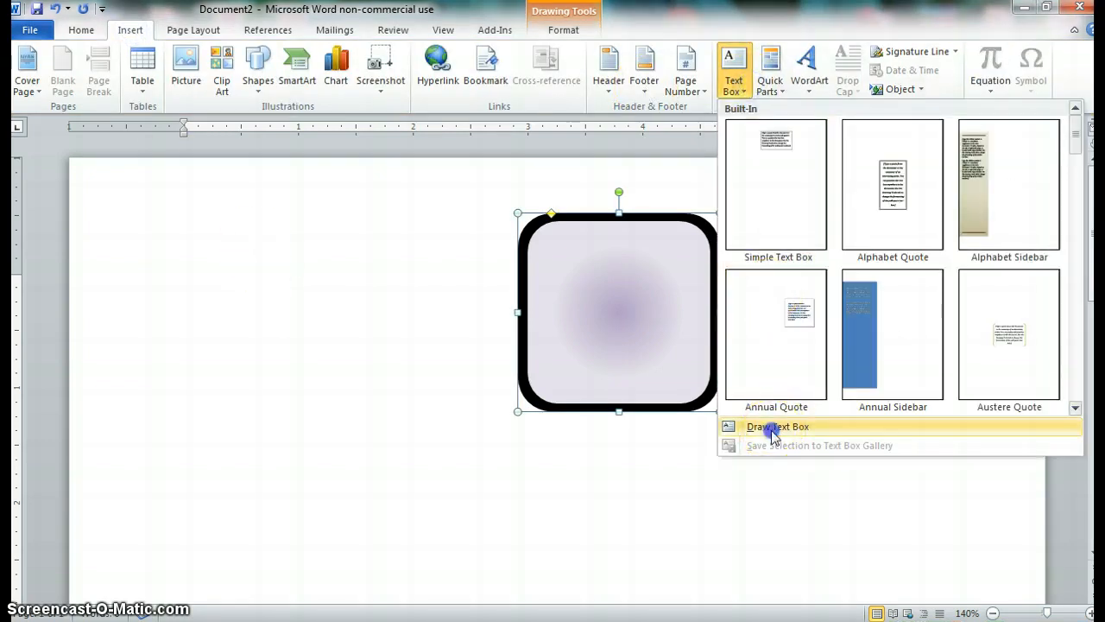
mouse_move(489, 243)
mouse_down()
mouse_move(663, 299)
mouse_move(762, 308)
mouse_up()
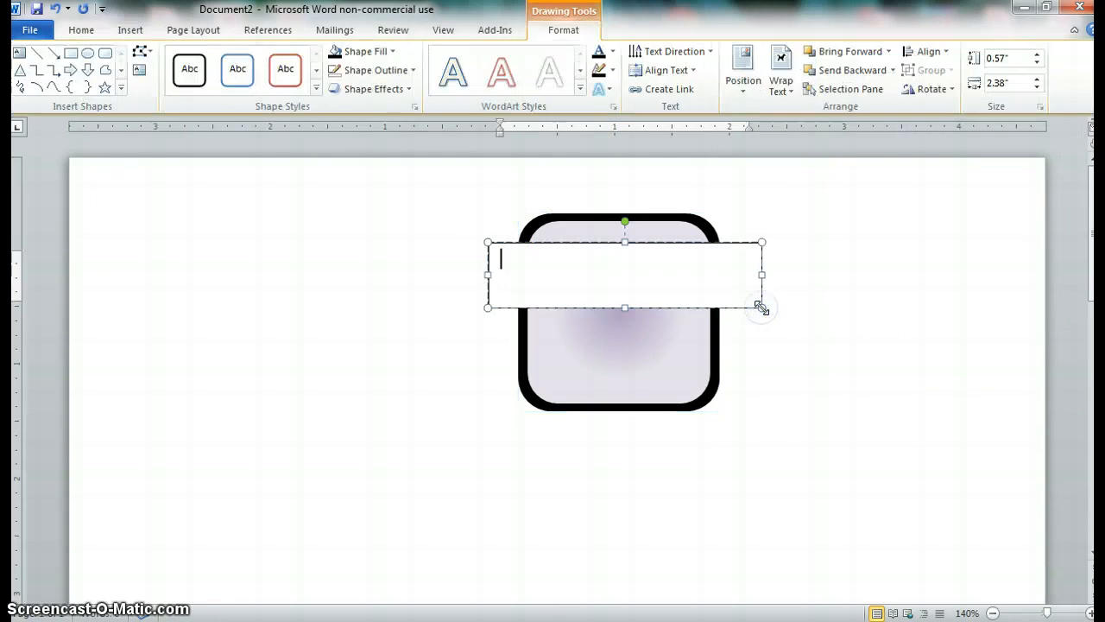
Step: Remove the outline and the fill of the text box
click(414, 70)
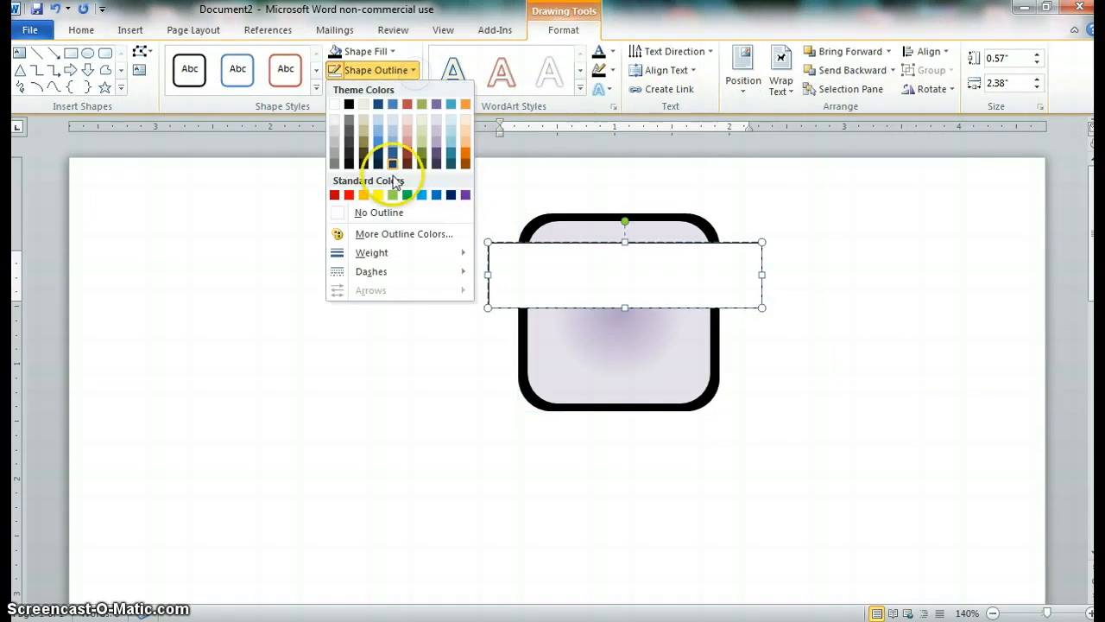
click(386, 214)
click(380, 51)
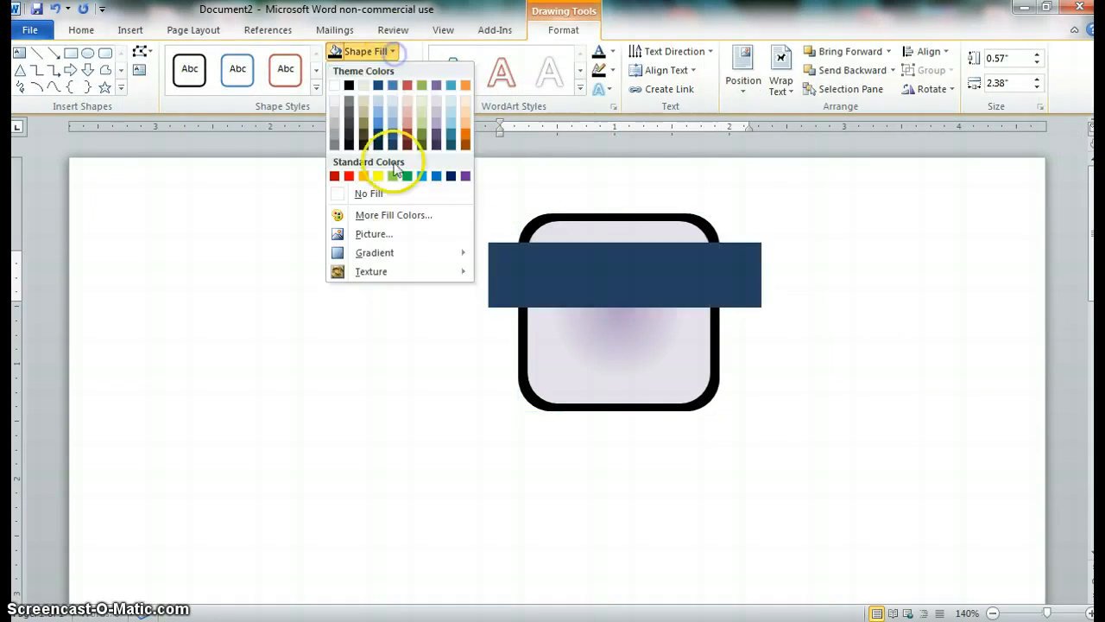
click(393, 197)
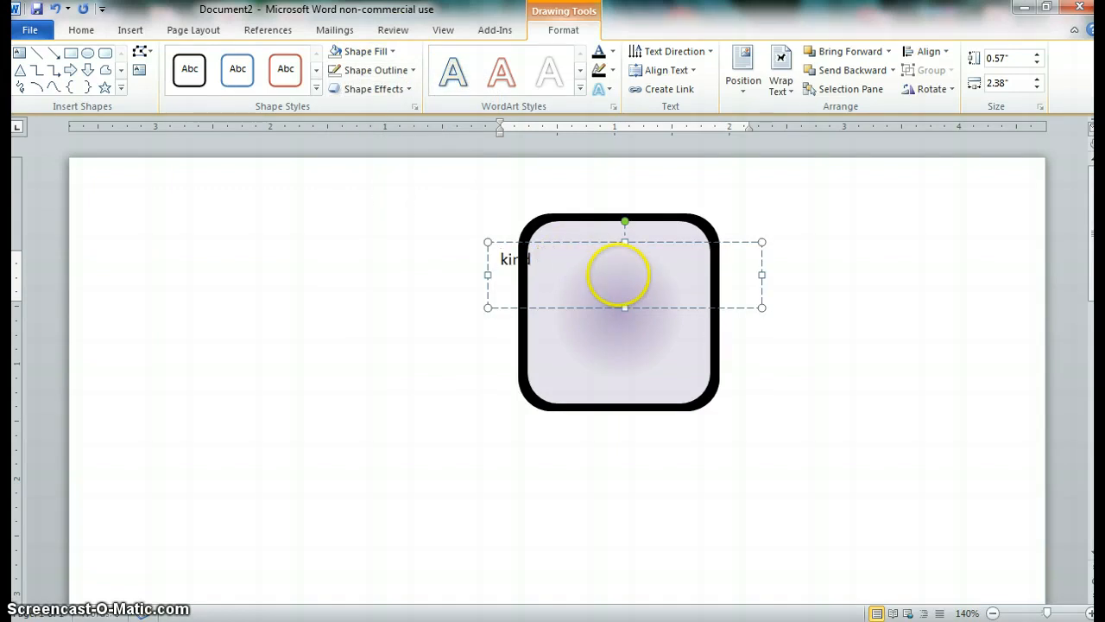
Step: Select the word "kinder" in the text box and preview handwriting fonts on it without applying one
drag(553, 259, 486, 263)
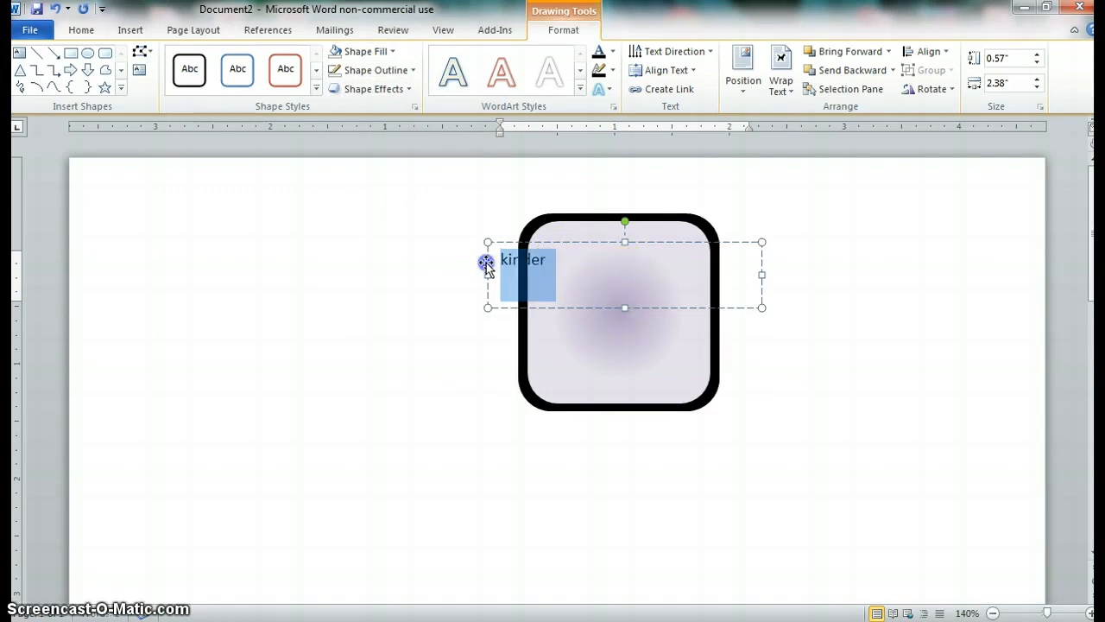
click(82, 29)
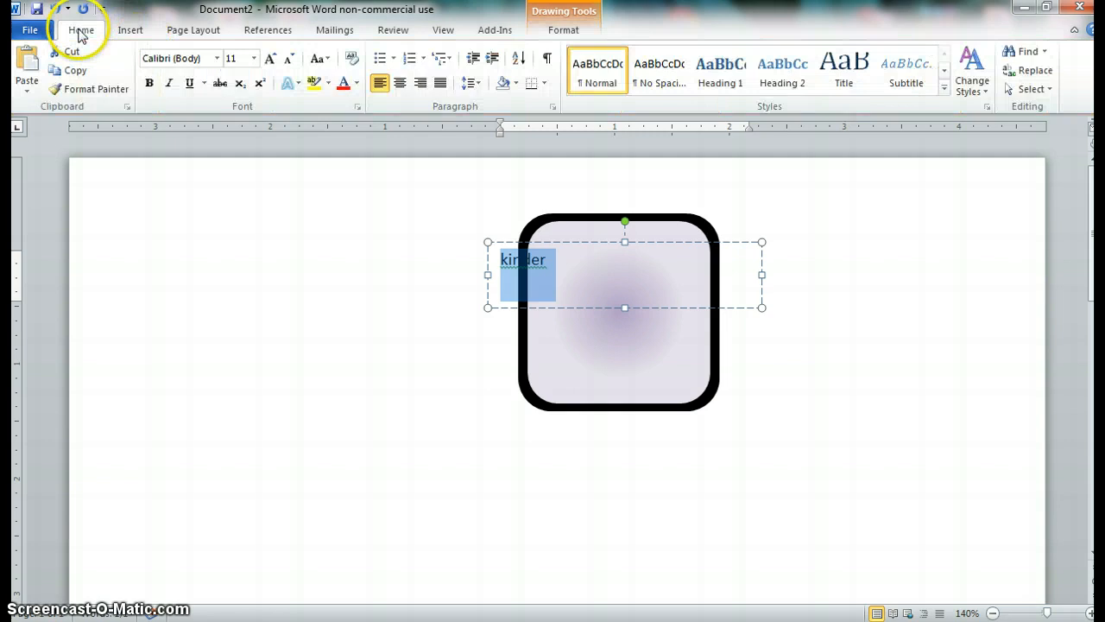
click(173, 57)
click(217, 57)
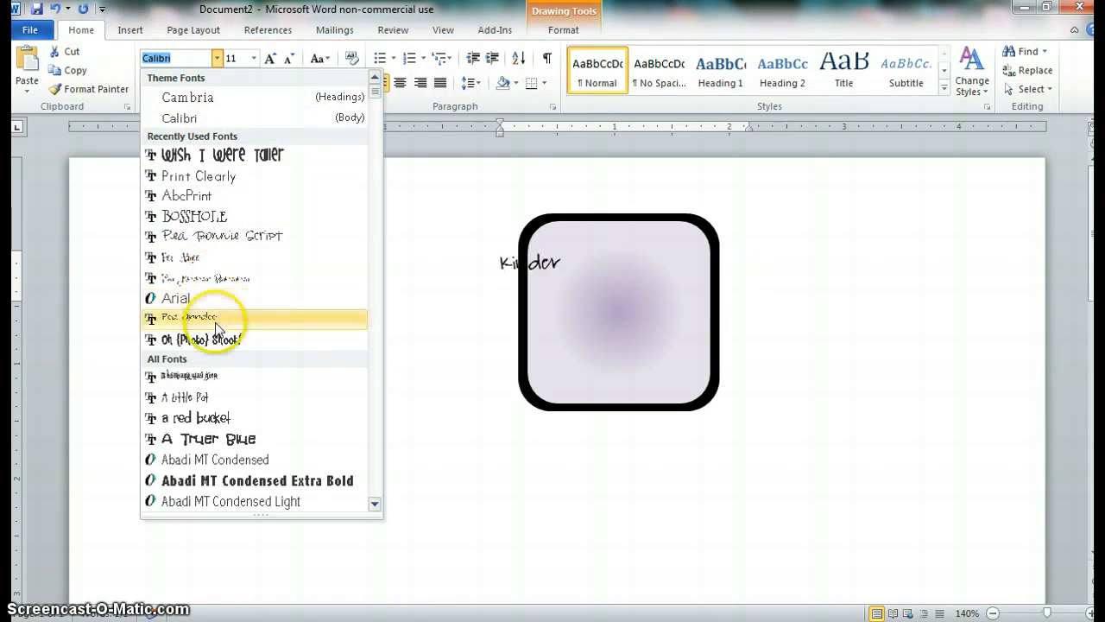
click(432, 247)
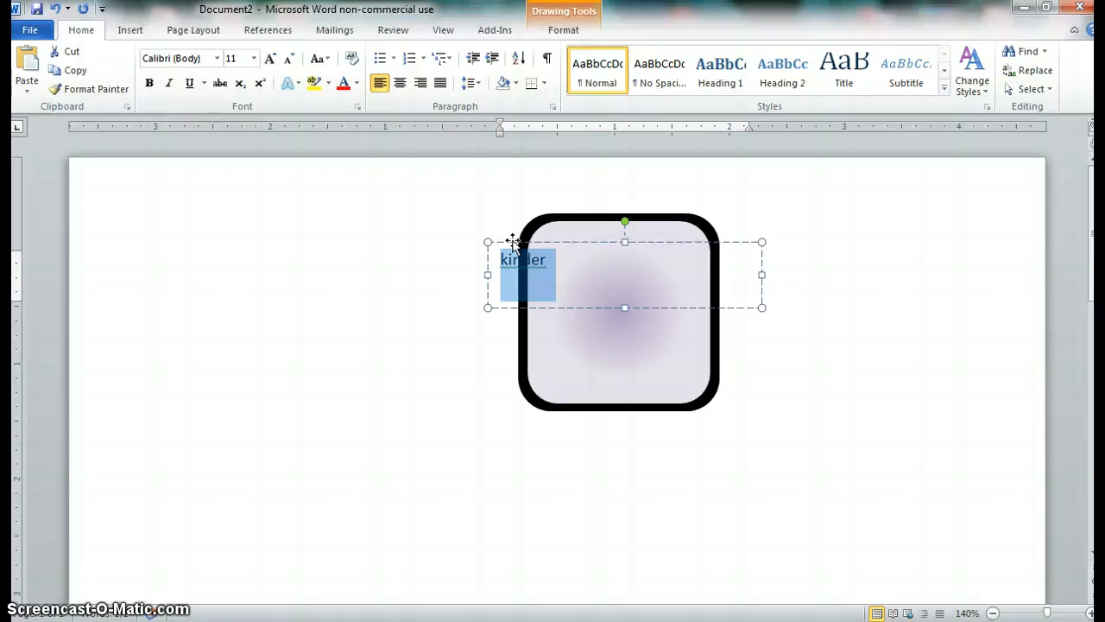
Step: Delete the word "kinder" together with its text box
key(Delete)
click(760, 273)
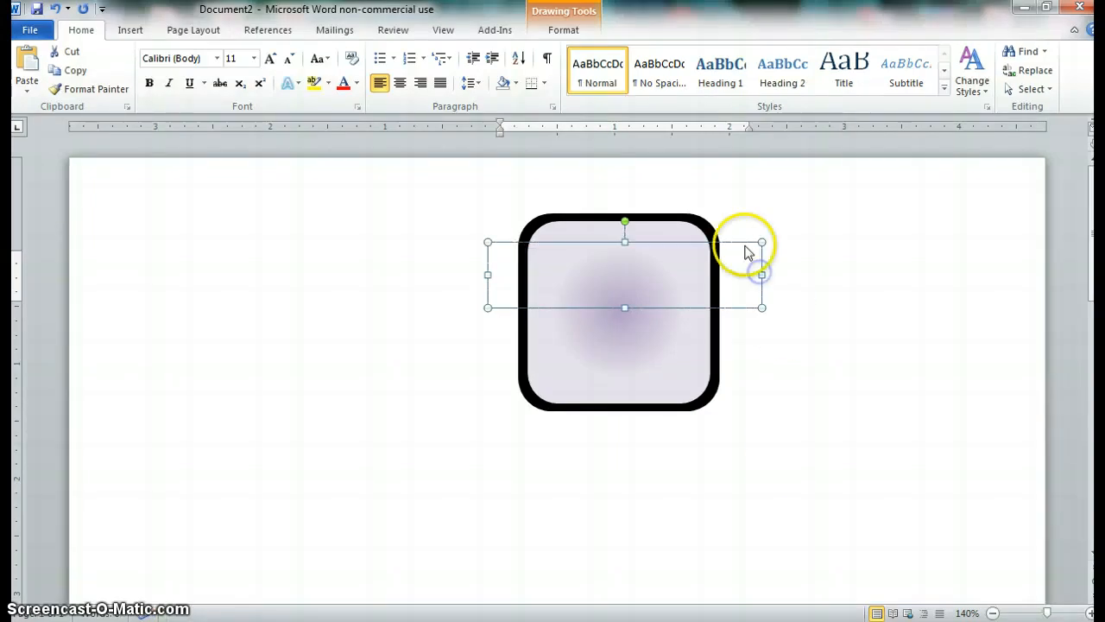
click(746, 244)
key(Delete)
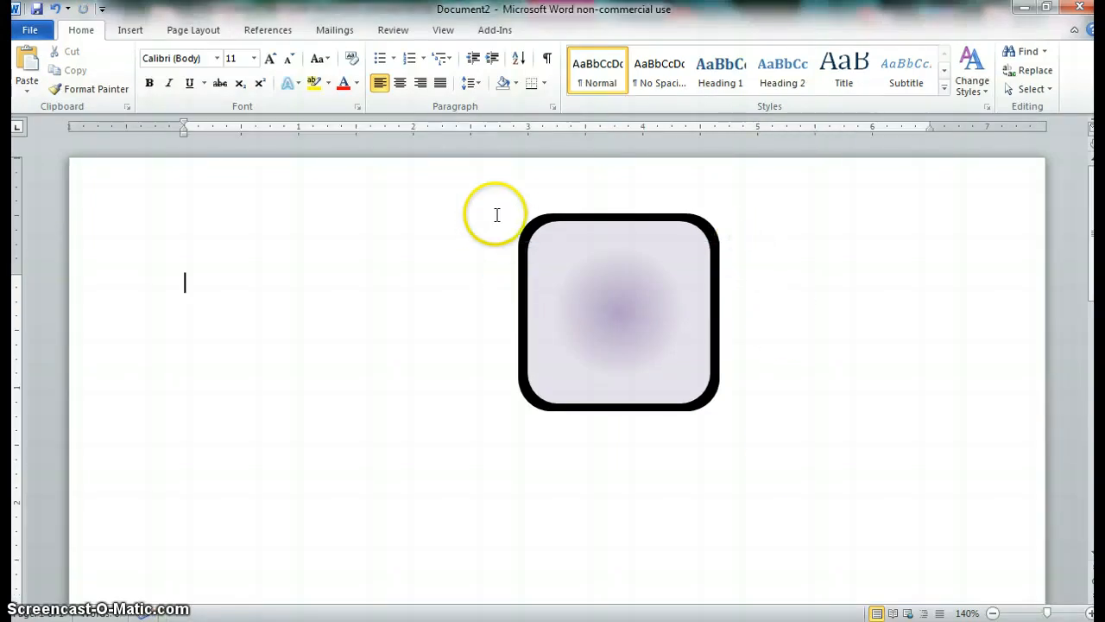
Step: Insert WordArt in the solid green style of the first row and replace its placeholder text with "kinder"
click(129, 29)
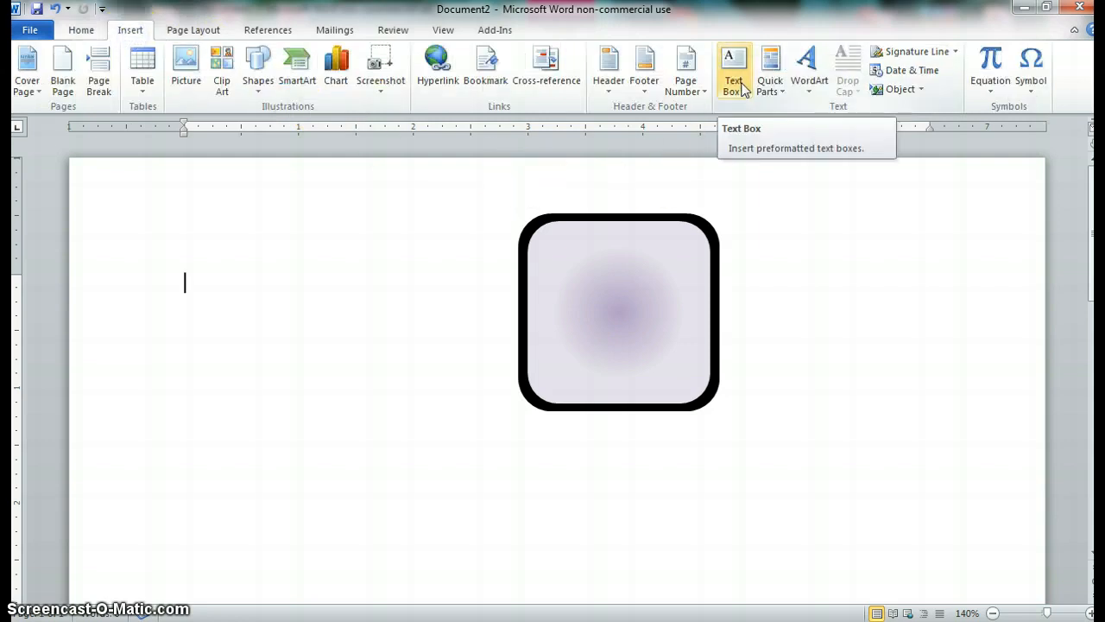
click(814, 87)
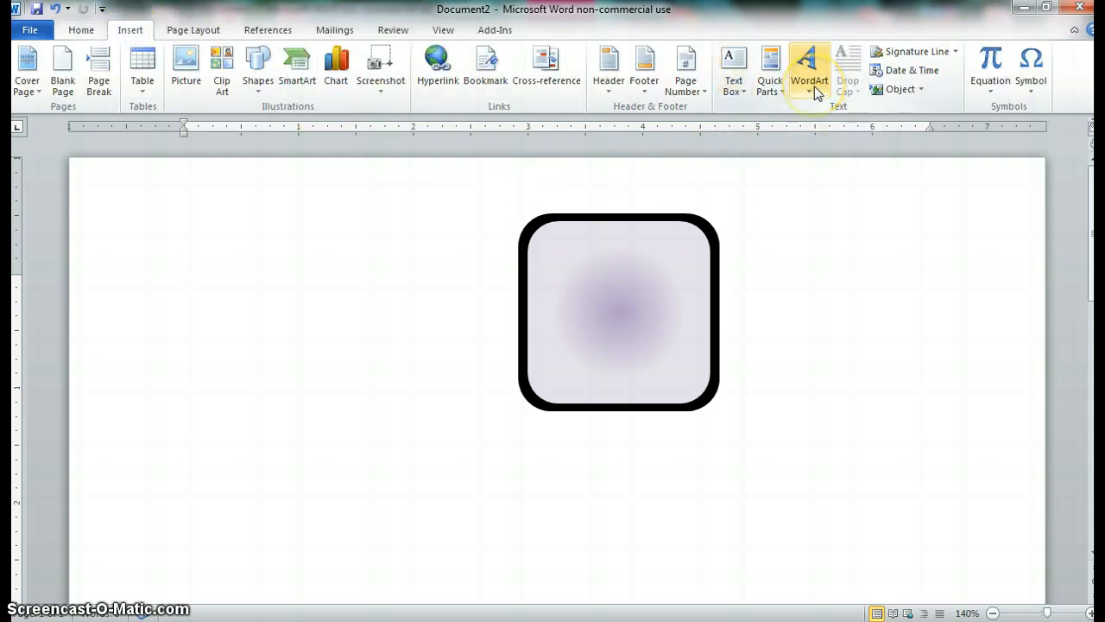
click(816, 91)
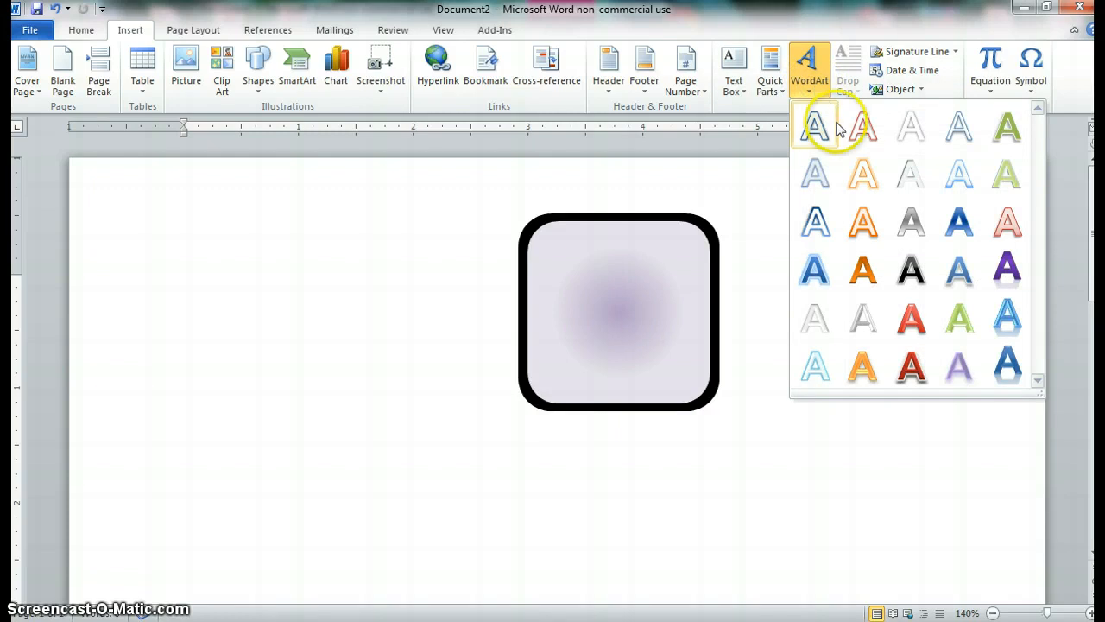
click(995, 134)
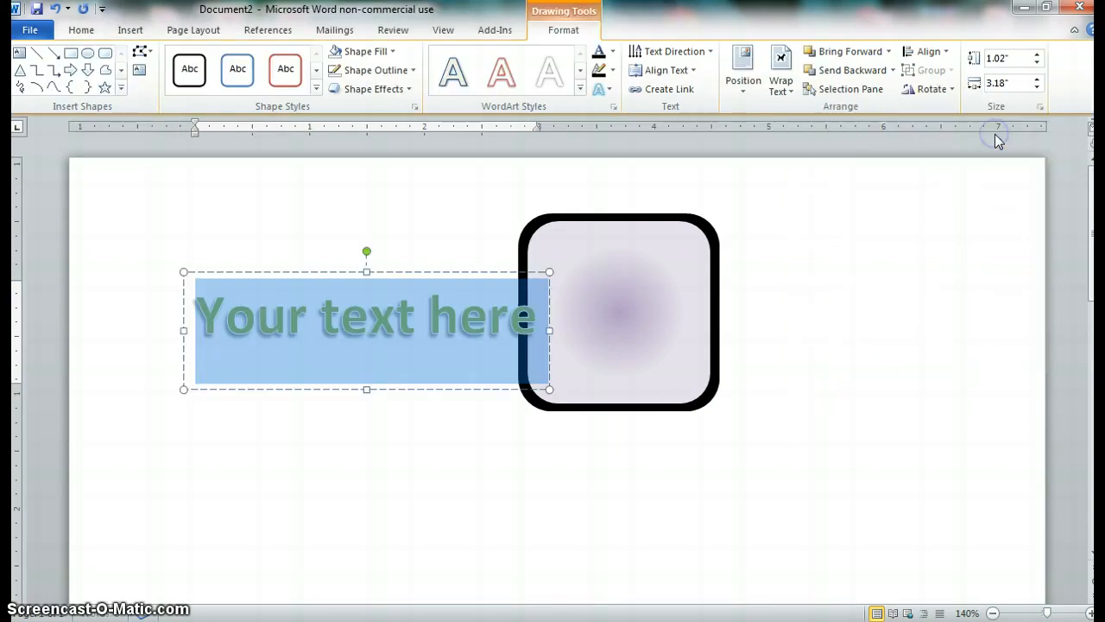
click(399, 343)
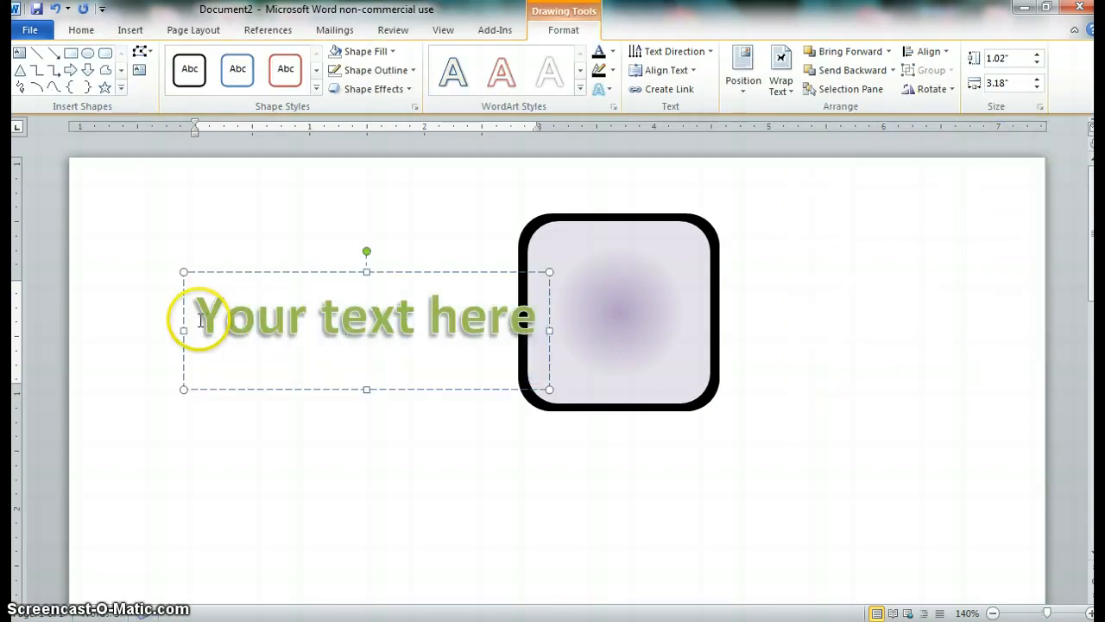
drag(193, 316, 511, 328)
text(kinder)
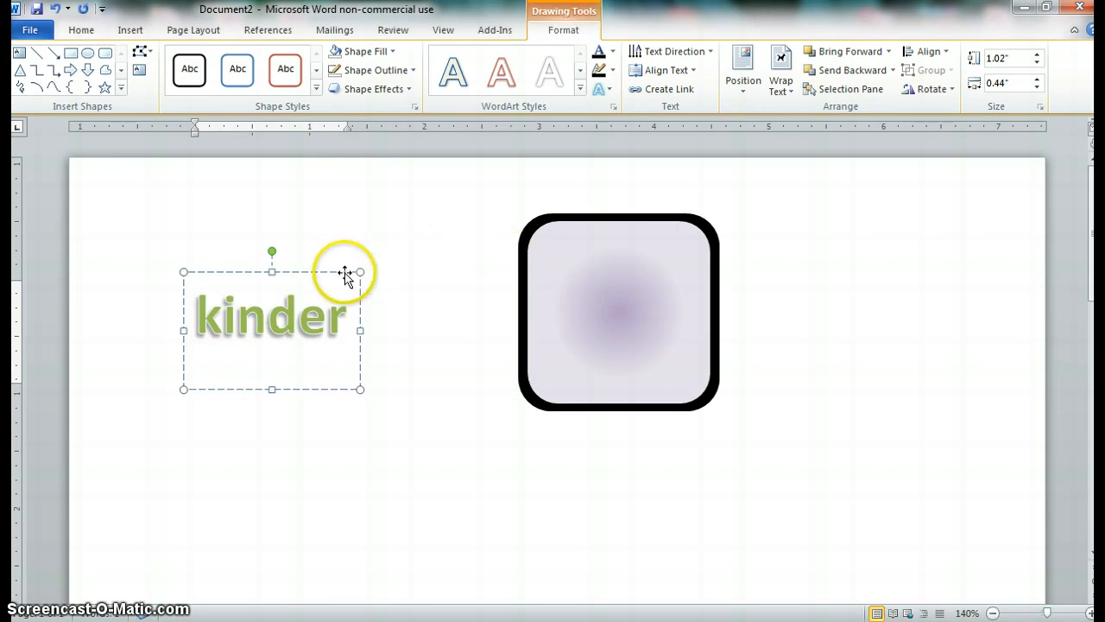
Step: Set the font of the "kinder" WordArt to Pea Bonnie Script
click(344, 274)
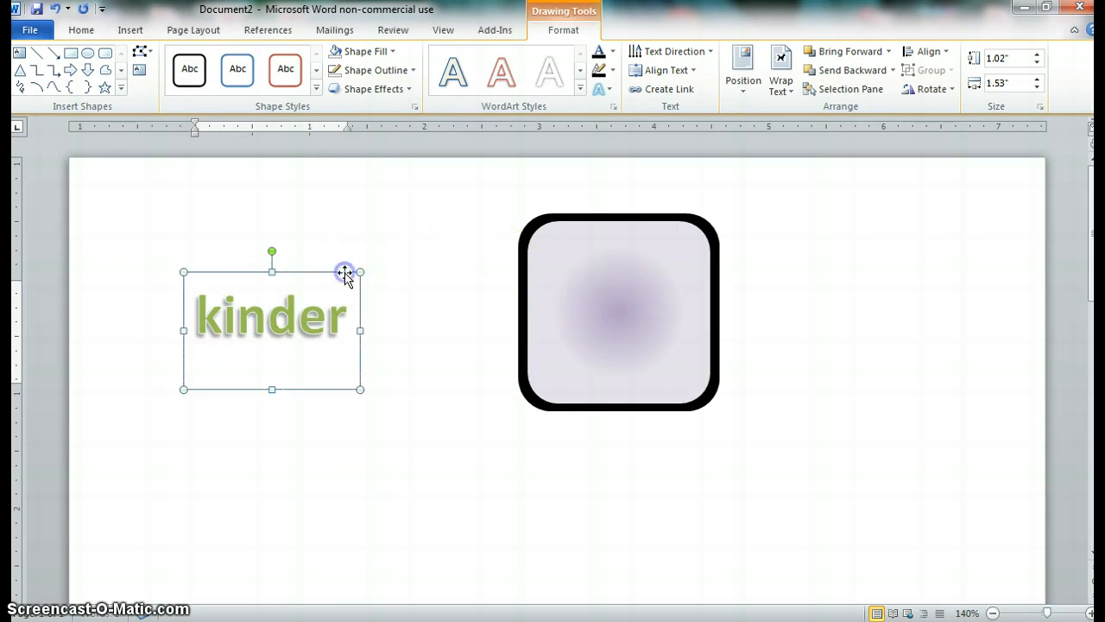
click(82, 29)
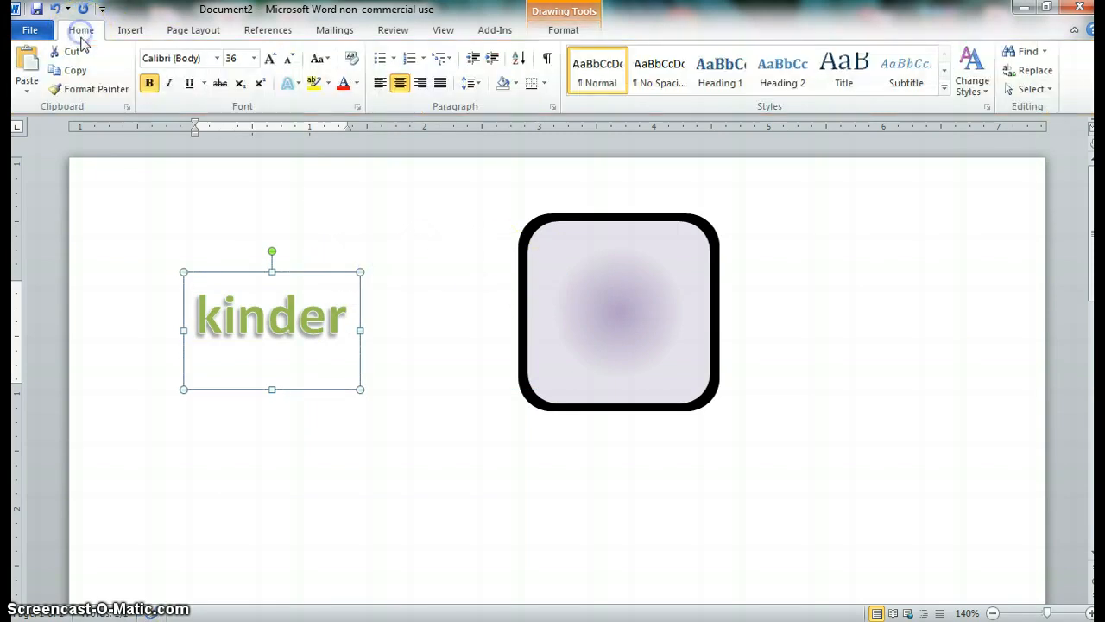
click(217, 58)
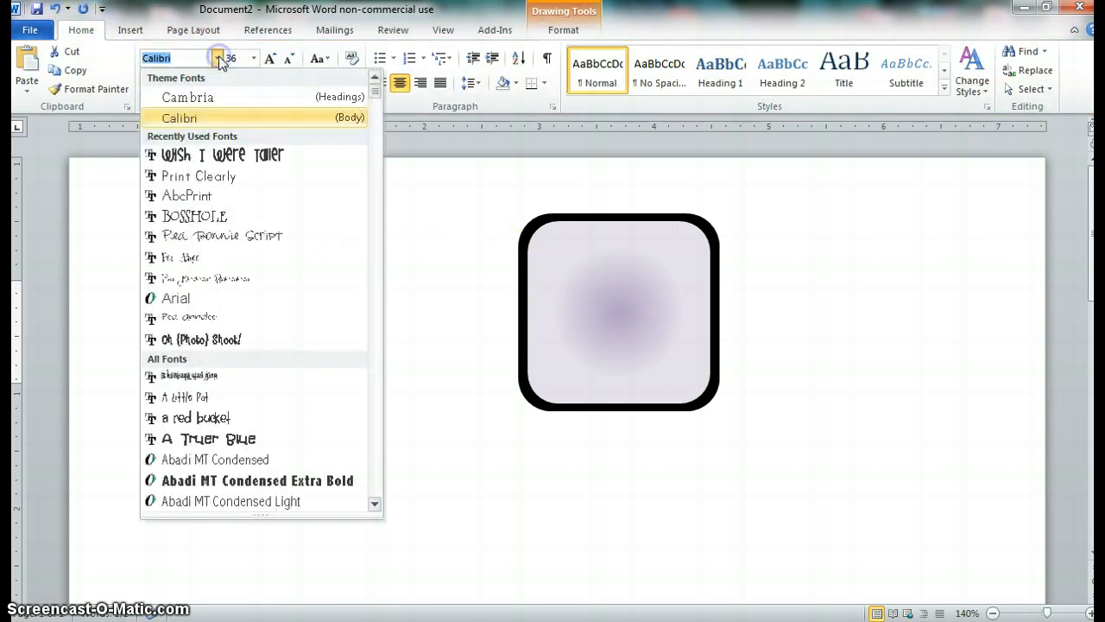
click(230, 239)
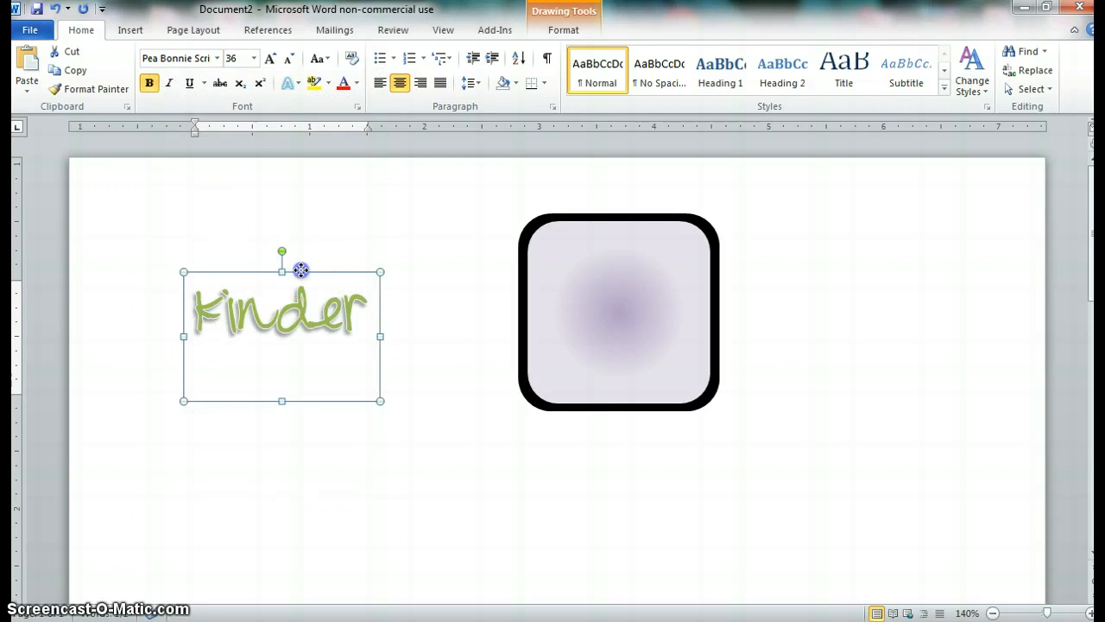
Step: Move the "kinder" WordArt onto the upper part of the framed square and set its font size to 50
drag(298, 269, 636, 234)
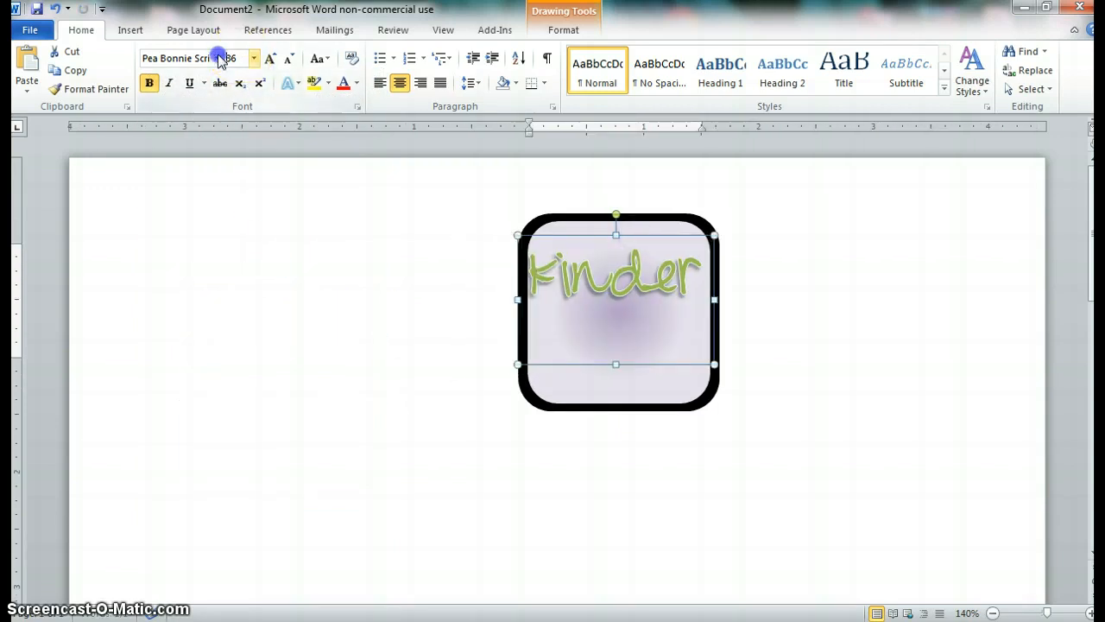
text(50)
key(Return)
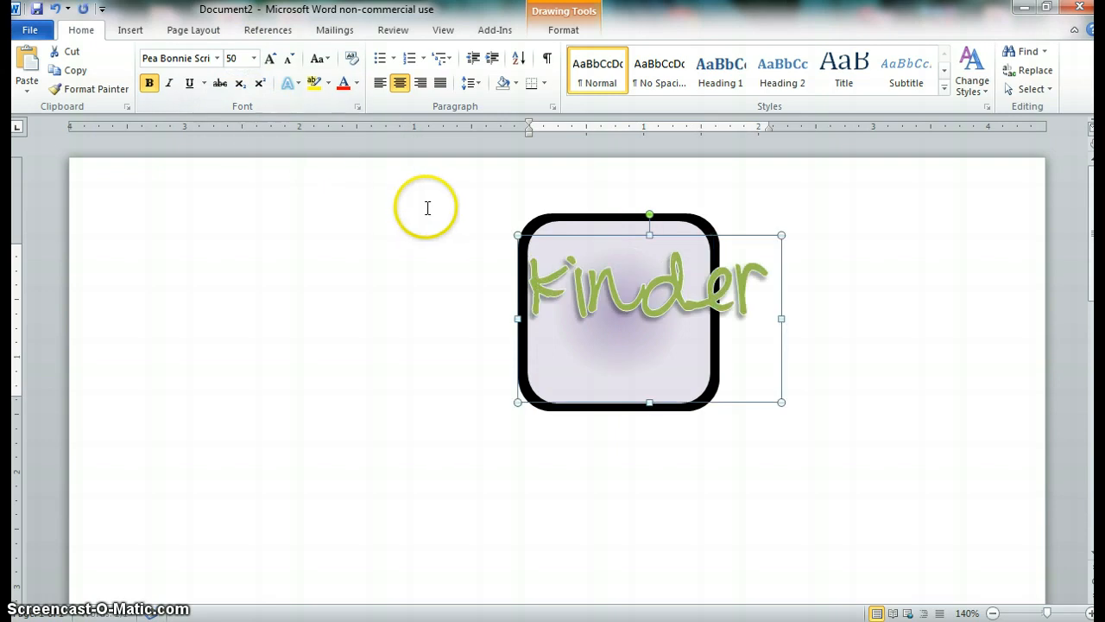
Step: Reduce the "kinder" WordArt to font size 40 and shift it slightly so the word fits across the framed square
click(235, 58)
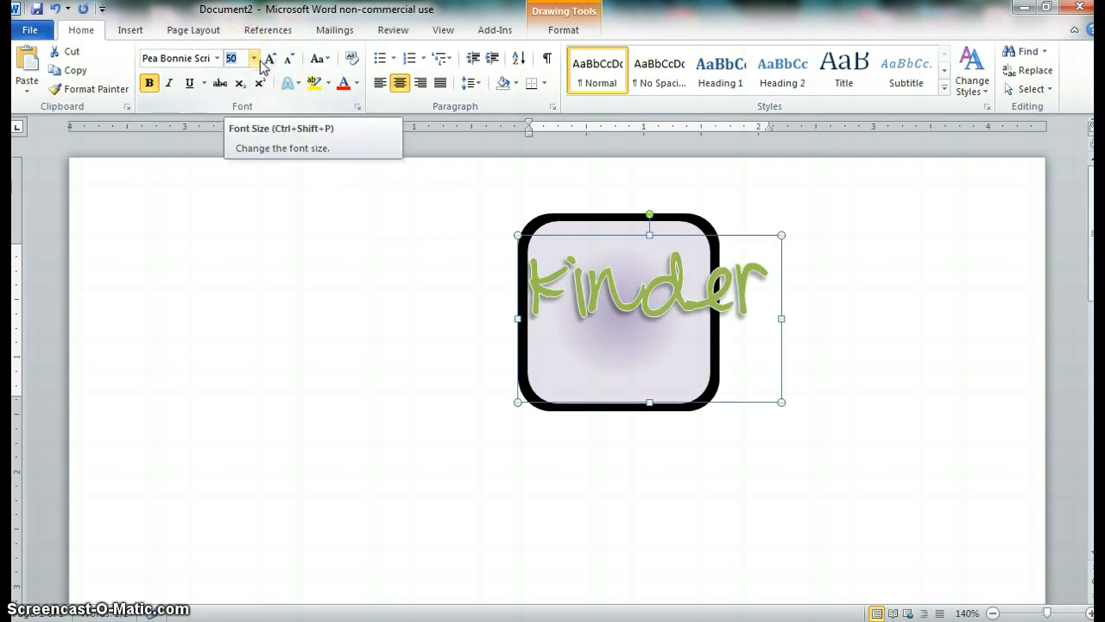
text(45)
key(Return)
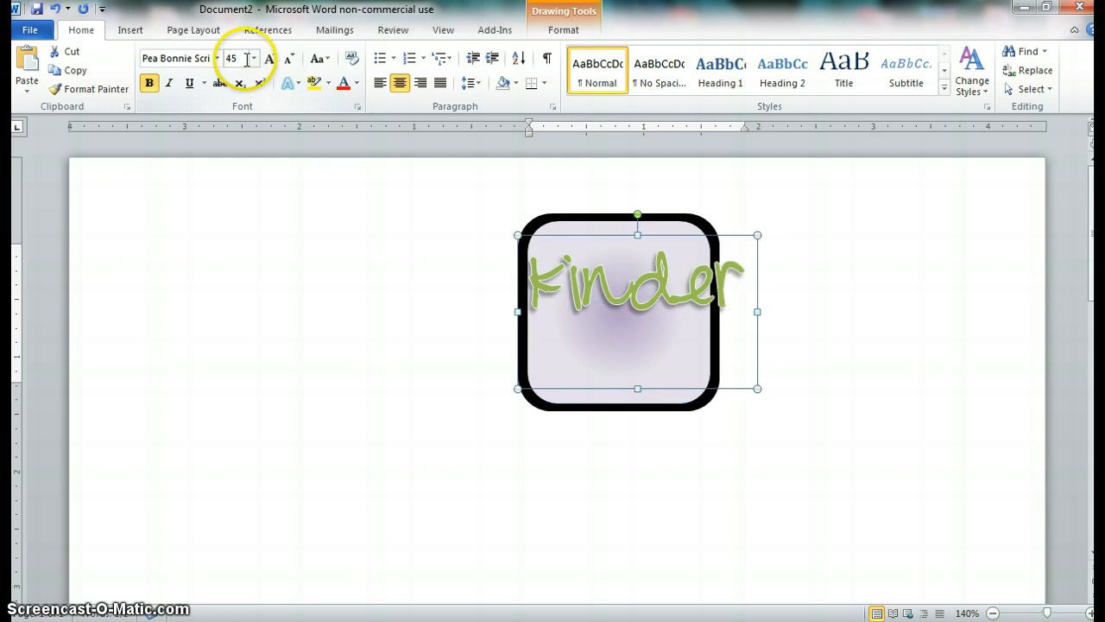
text(40)
key(Return)
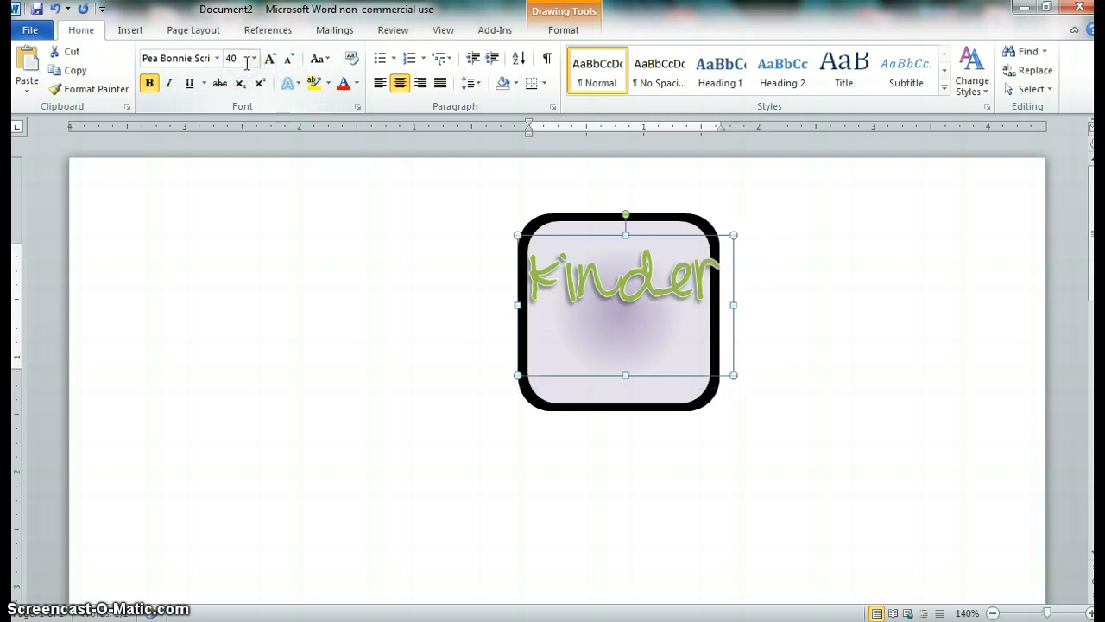
drag(651, 217, 646, 231)
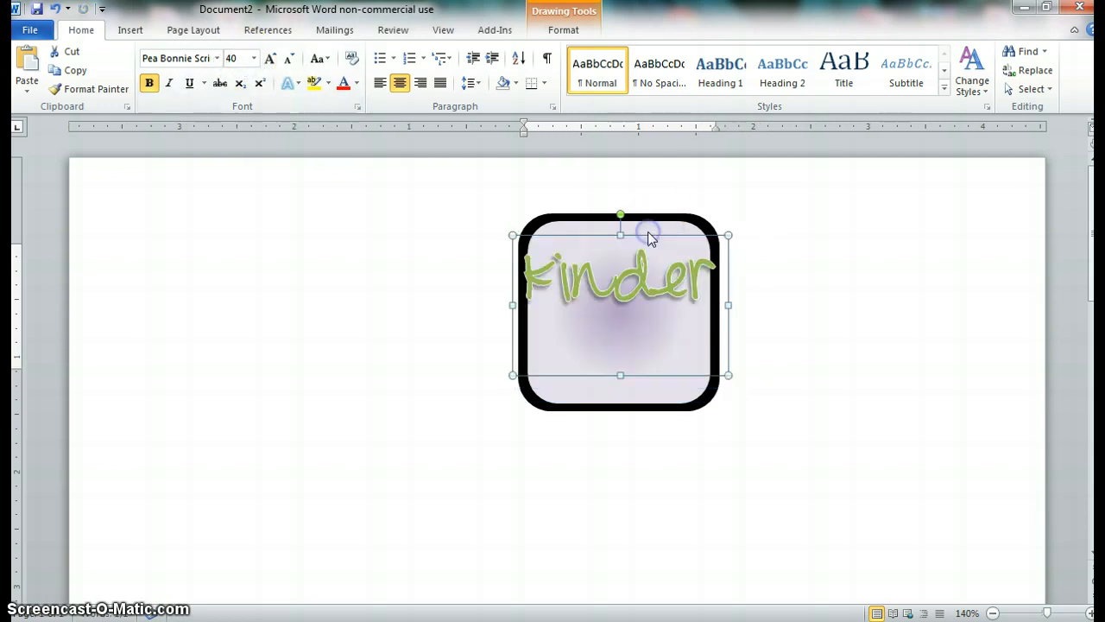
Step: Shorten the "kinder" WordArt box by raising its lower edge, and deselect it
click(436, 330)
click(586, 316)
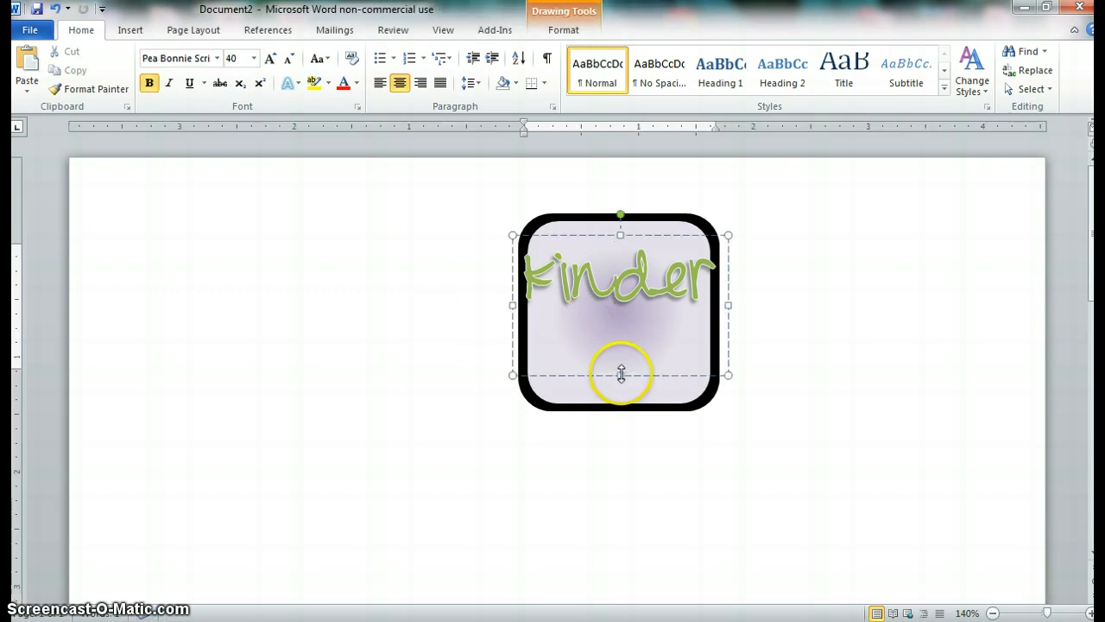
drag(621, 373, 621, 328)
click(482, 339)
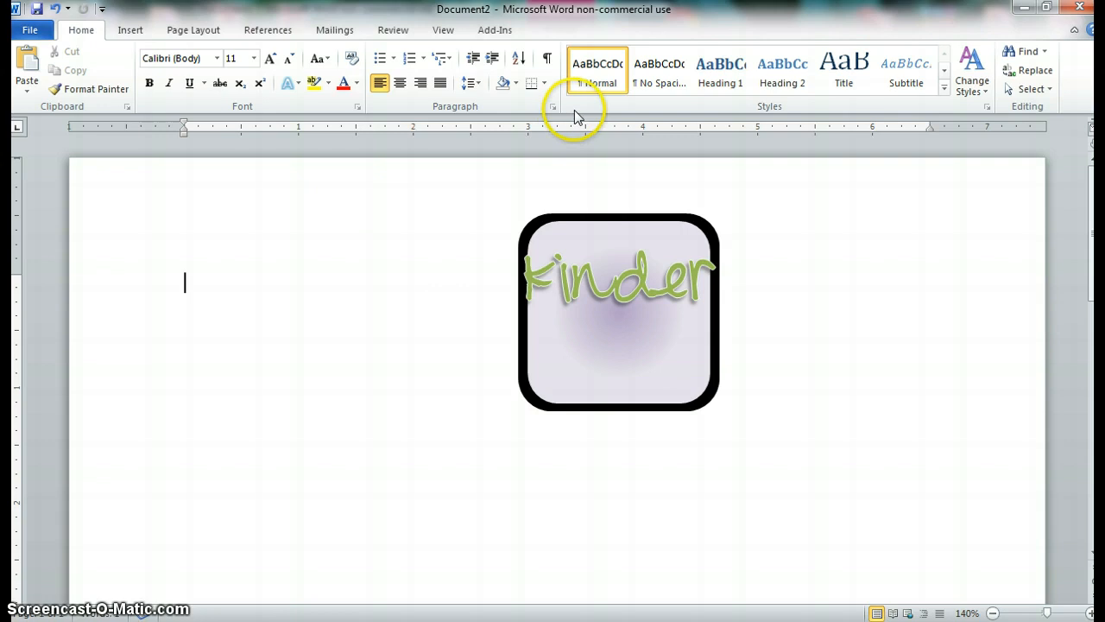
Step: Insert WordArt in the black style of the fourth row and replace its placeholder text with "bliss"
click(122, 37)
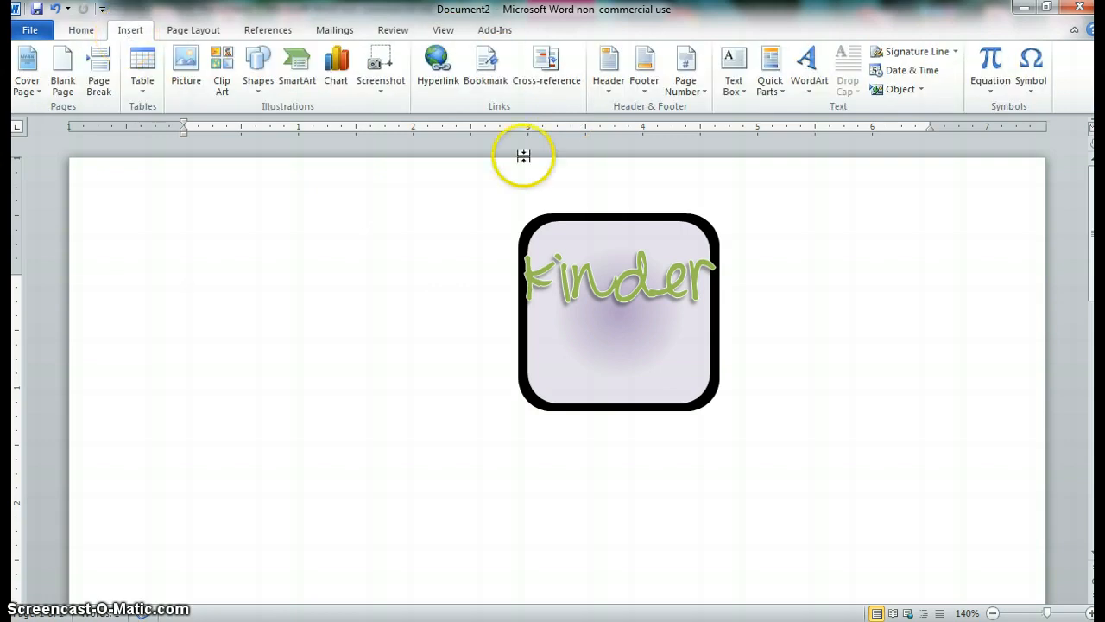
click(810, 86)
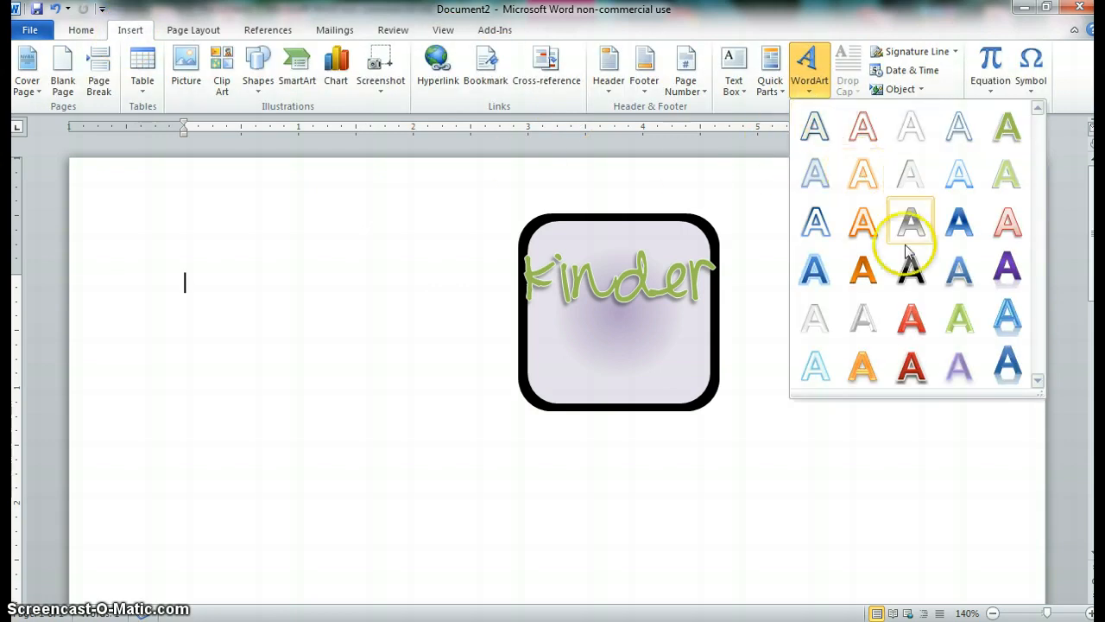
click(915, 275)
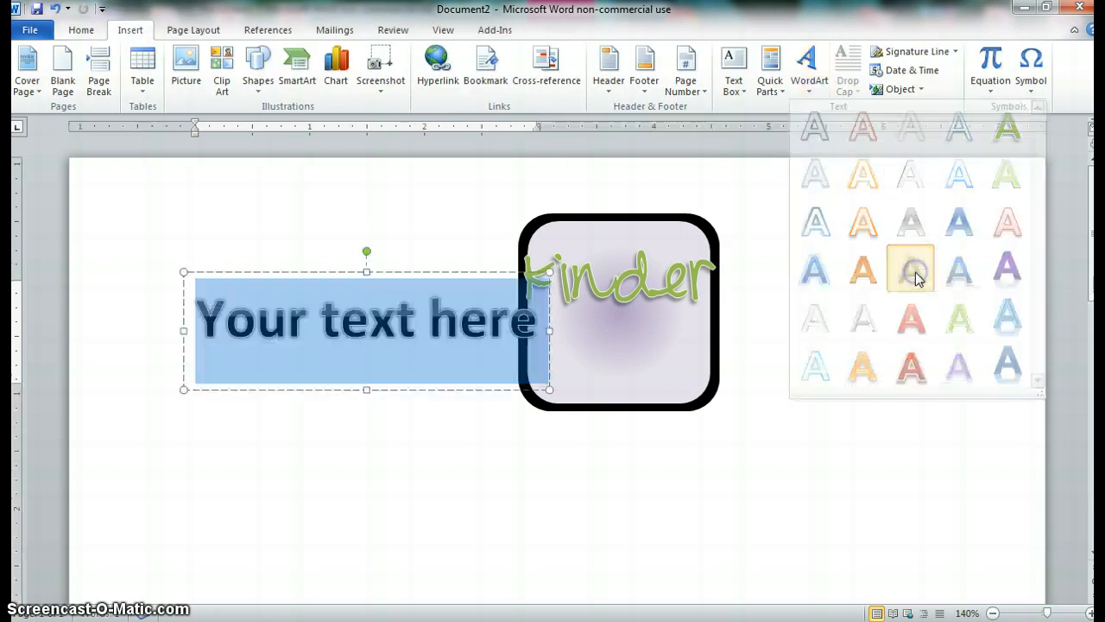
click(459, 319)
drag(536, 317, 239, 323)
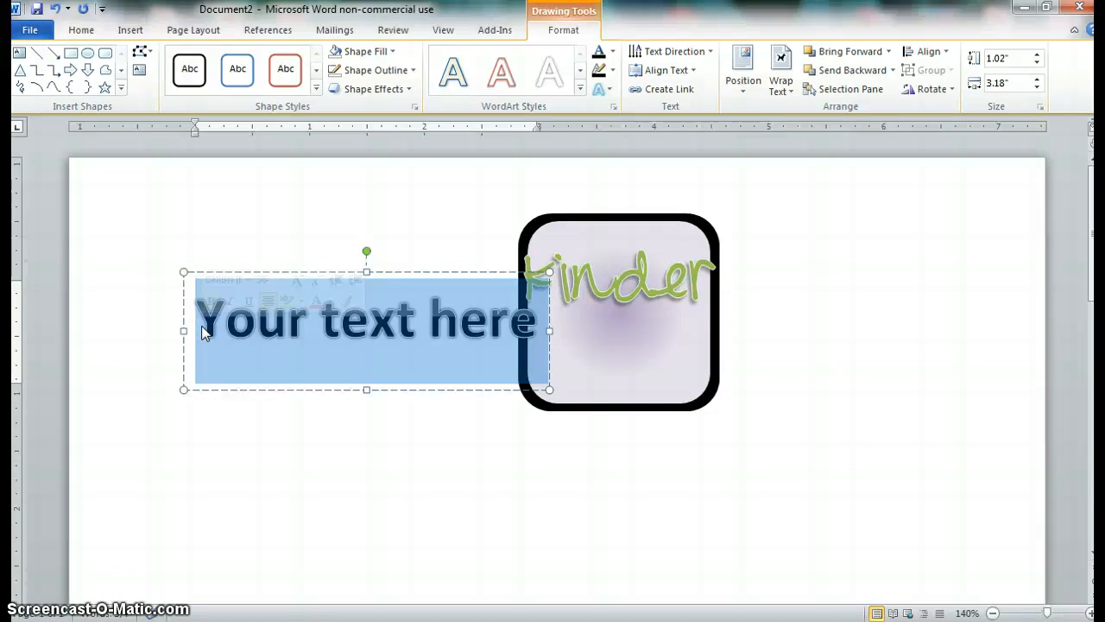
text(bliss)
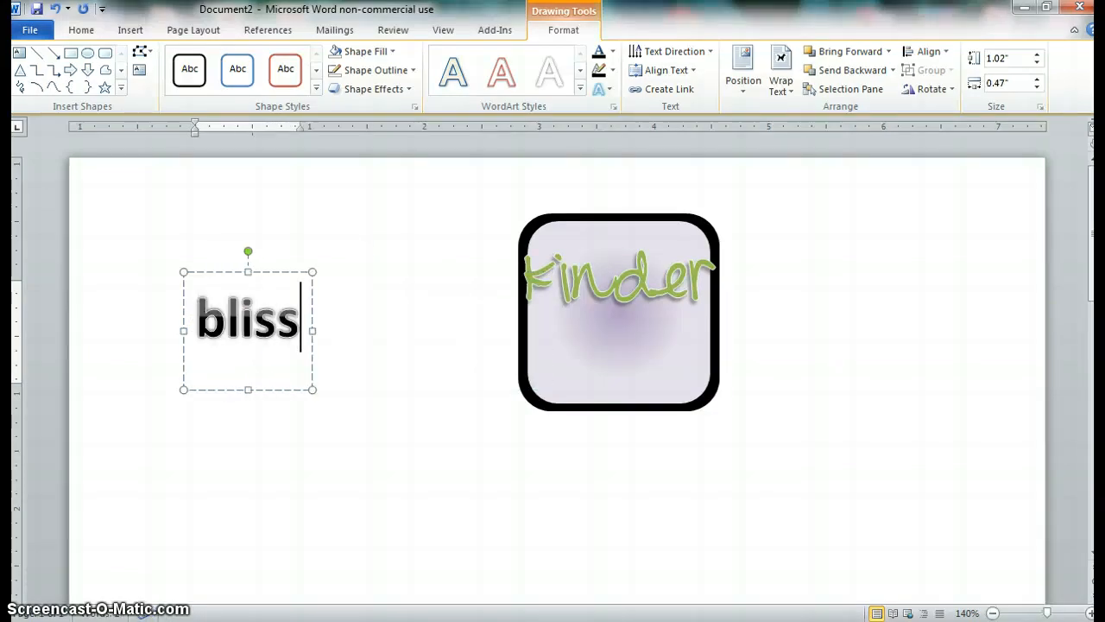
Step: Set the "bliss" WordArt's font to Wish I Were Taller and move it onto the square below "kinder"
click(265, 272)
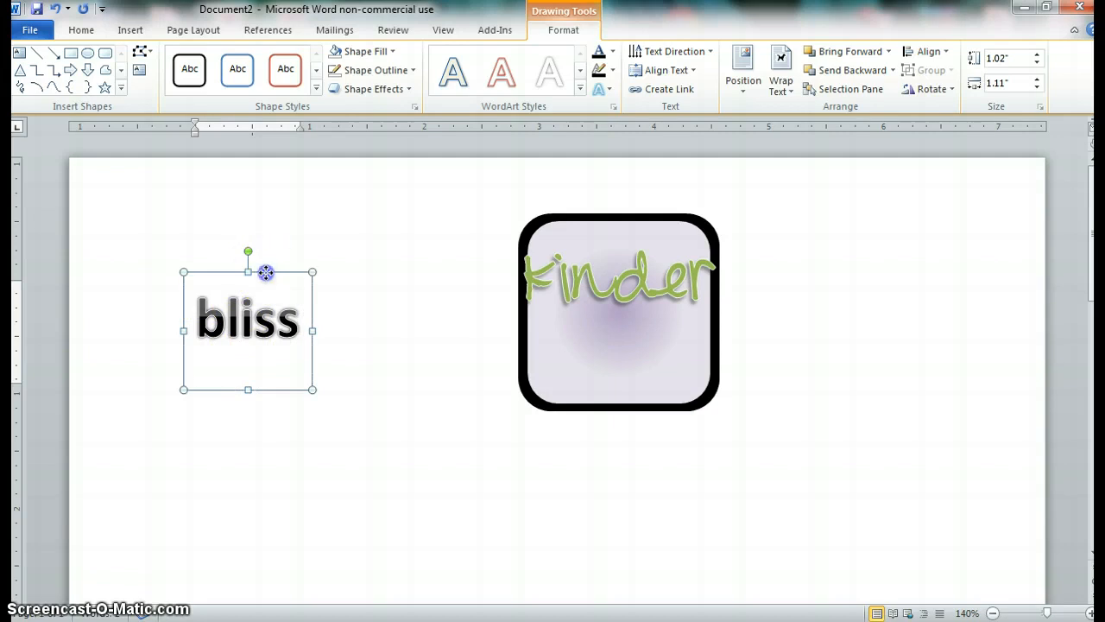
click(83, 30)
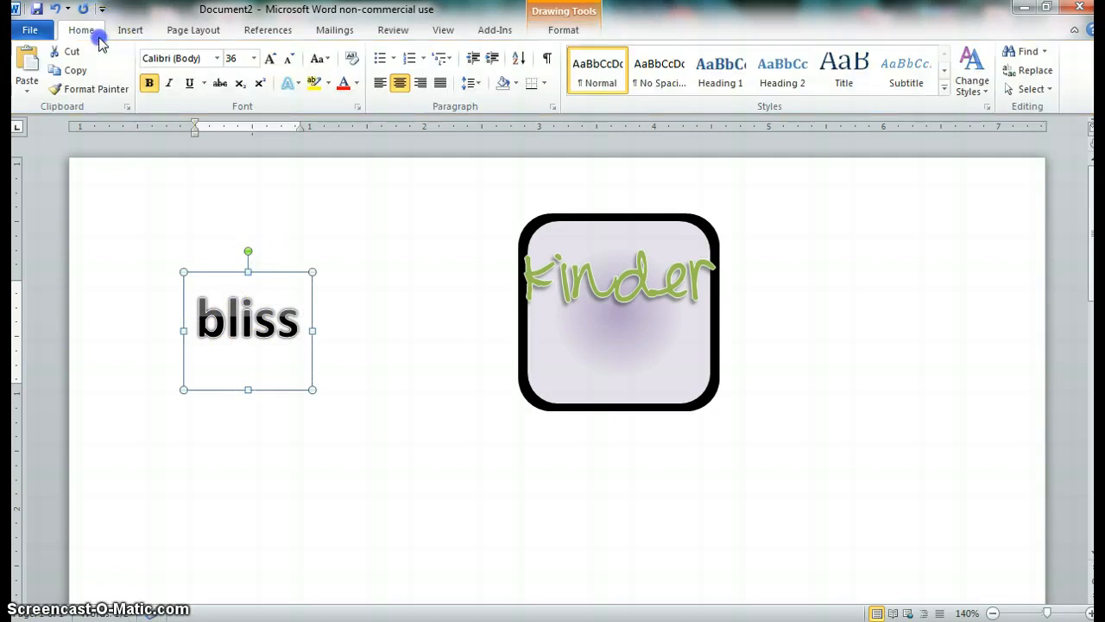
click(217, 58)
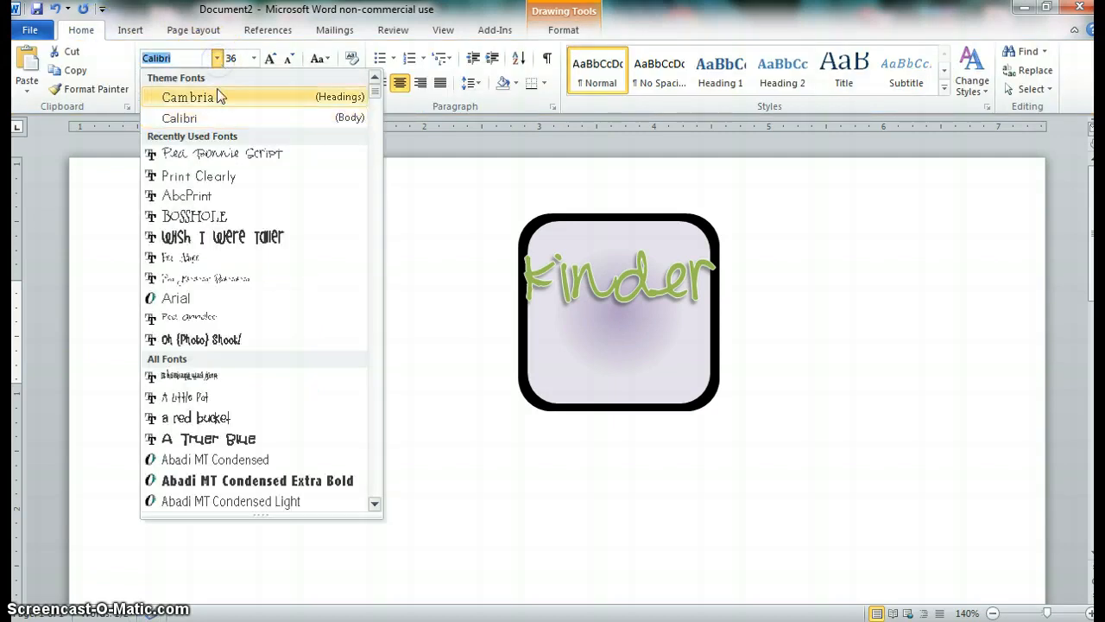
click(228, 245)
drag(259, 270, 626, 292)
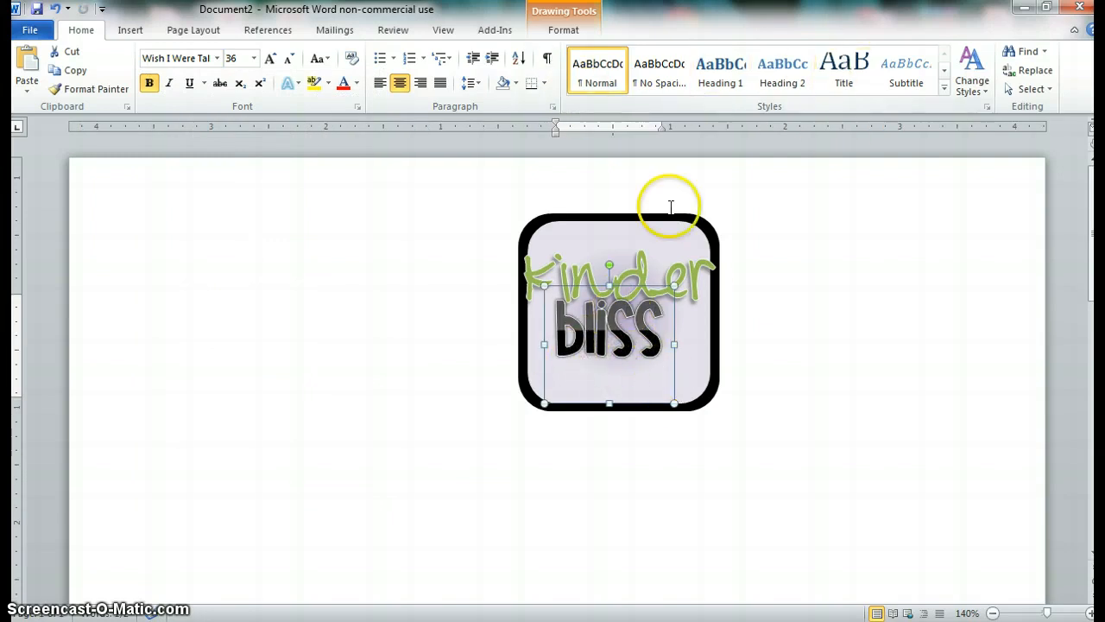
Step: Set the "bliss" text to font size 50, reposition it beneath "kinder" and tilt it slightly counter-clockwise
drag(665, 335, 541, 338)
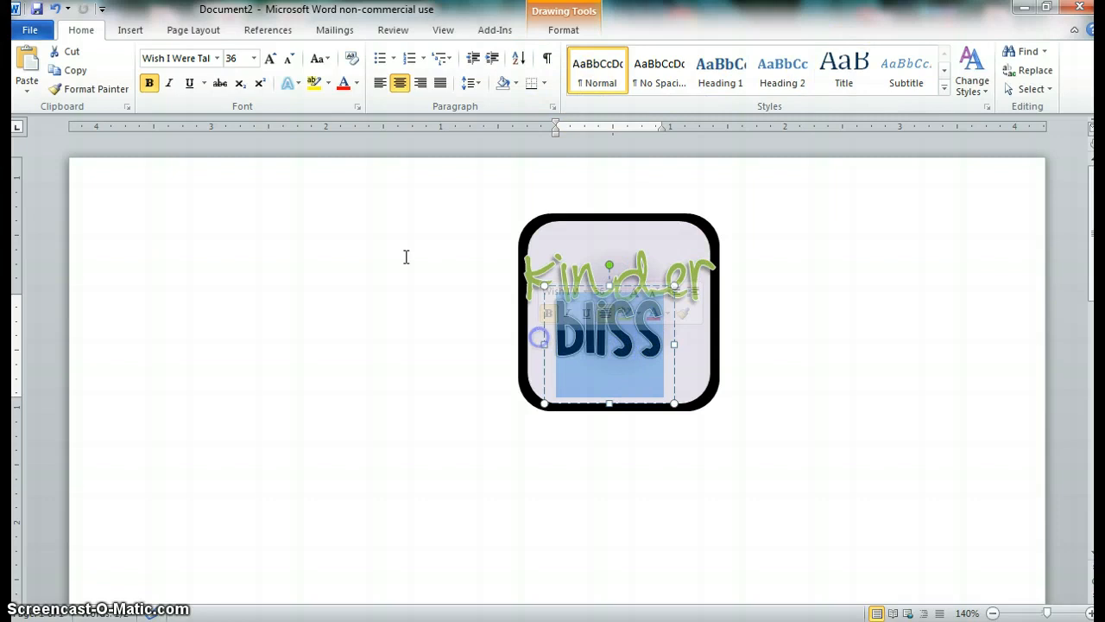
click(234, 58)
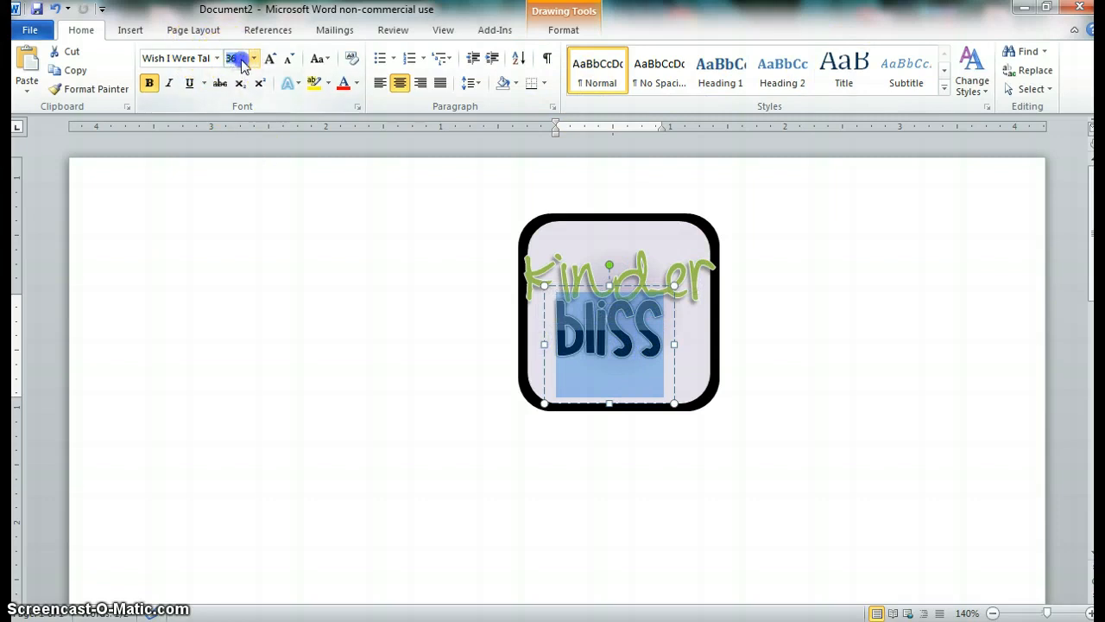
text(50)
key(Return)
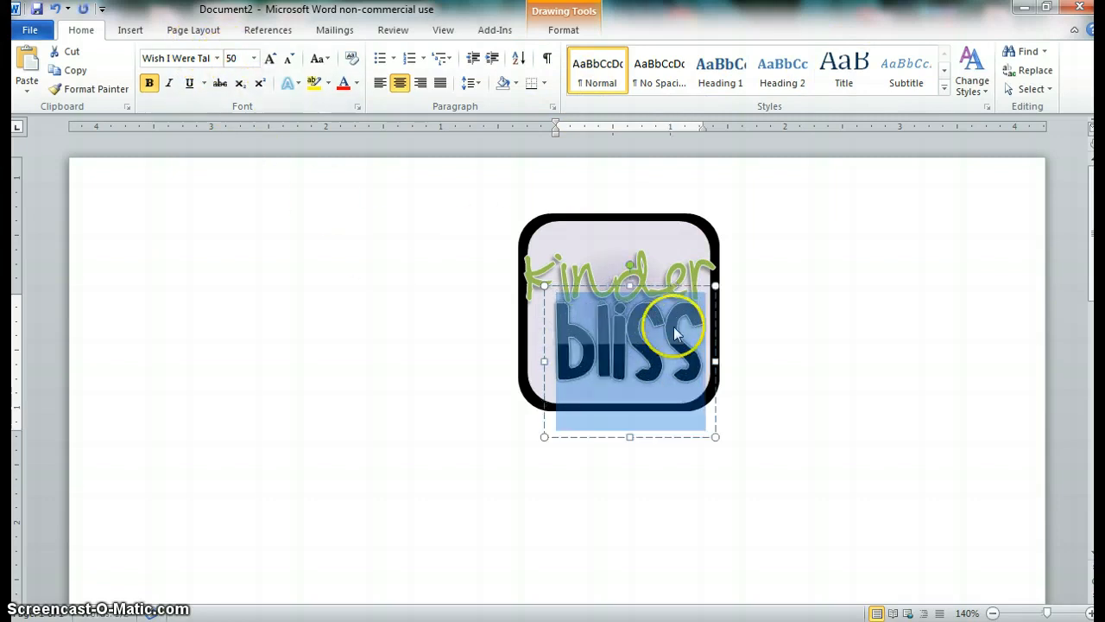
drag(673, 286, 607, 271)
click(617, 275)
click(754, 272)
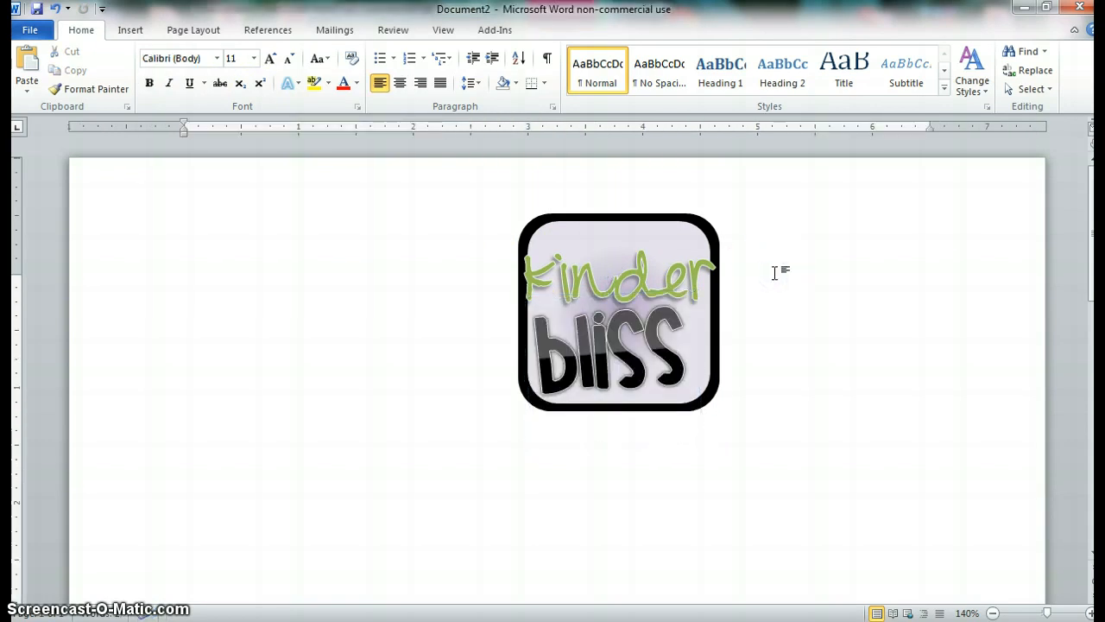
Step: Switch to the browser to view the Office pineapple illustrations, and return to the Word document
click(775, 273)
drag(1093, 345, 554, 17)
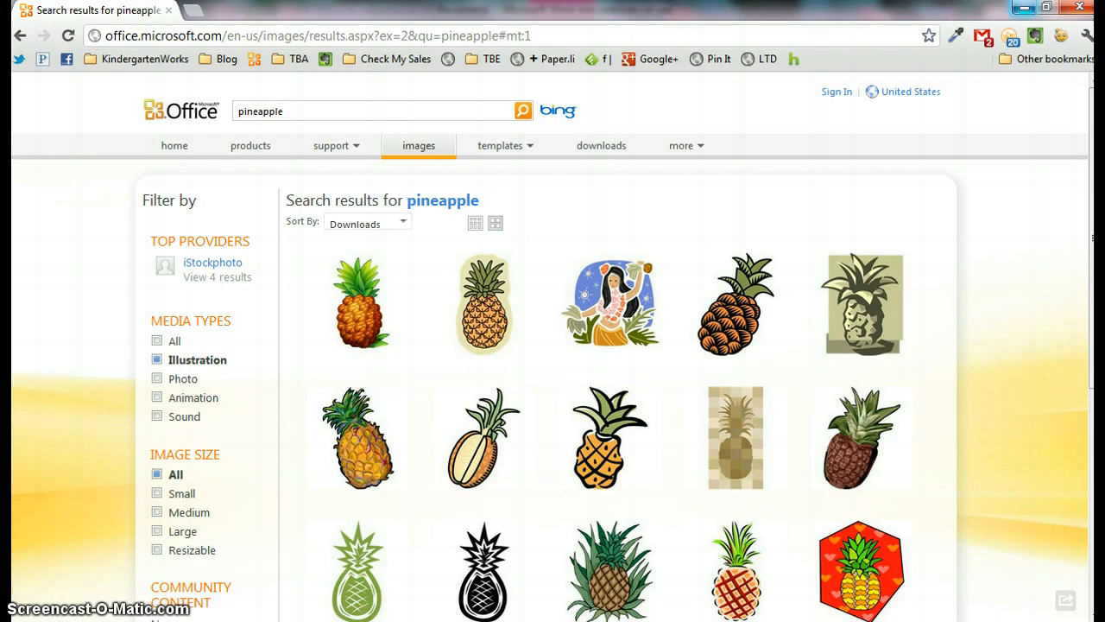
click(1022, 7)
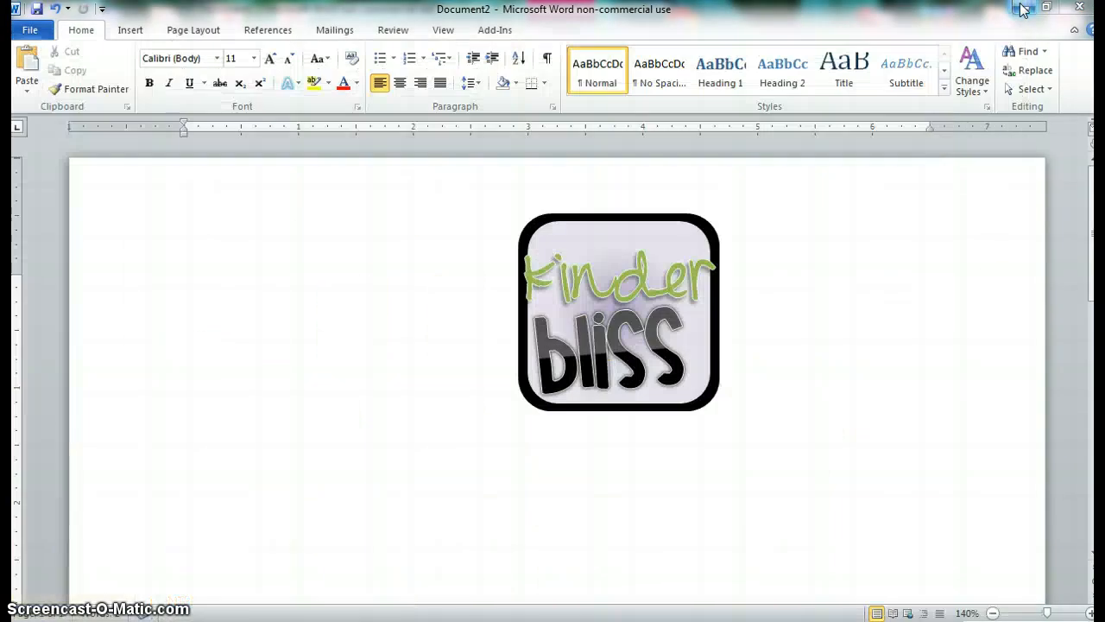
click(129, 30)
click(186, 69)
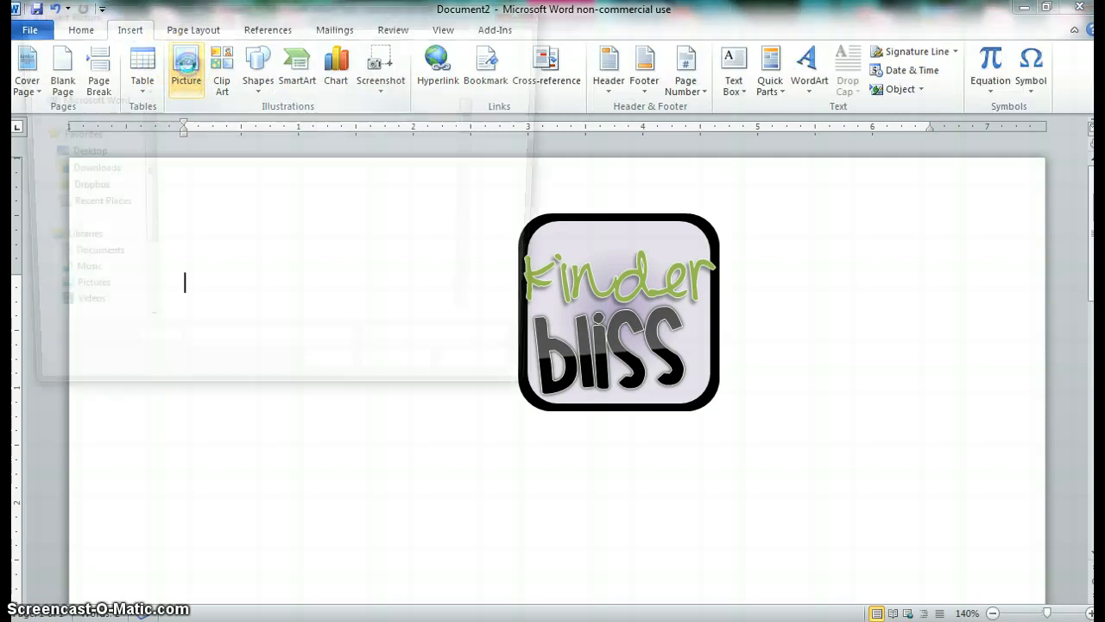
drag(480, 104, 486, 254)
click(408, 143)
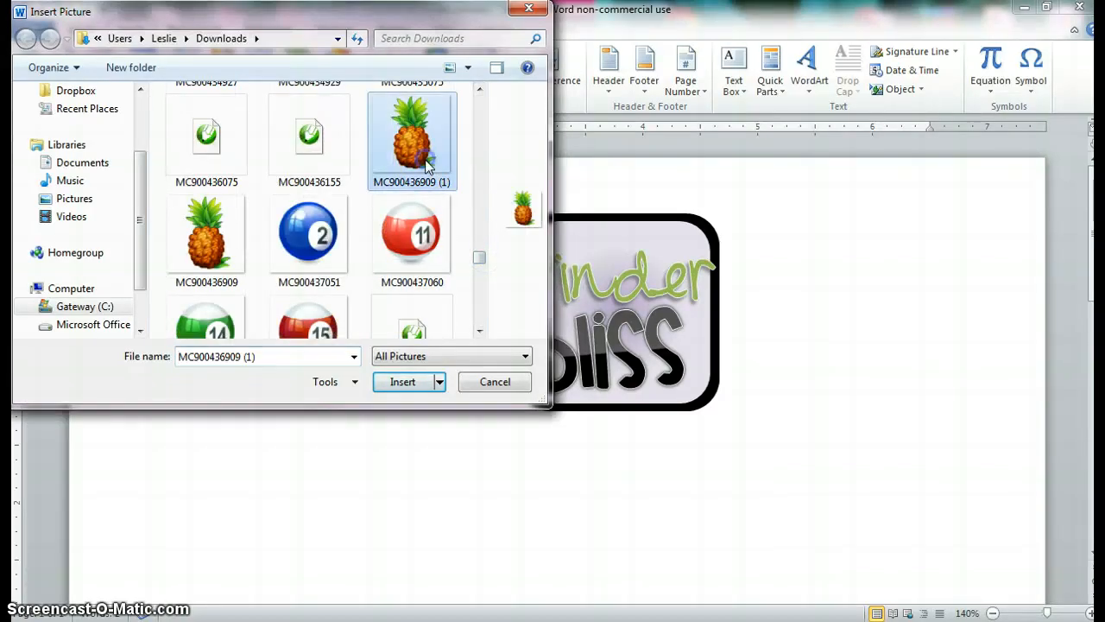
click(421, 382)
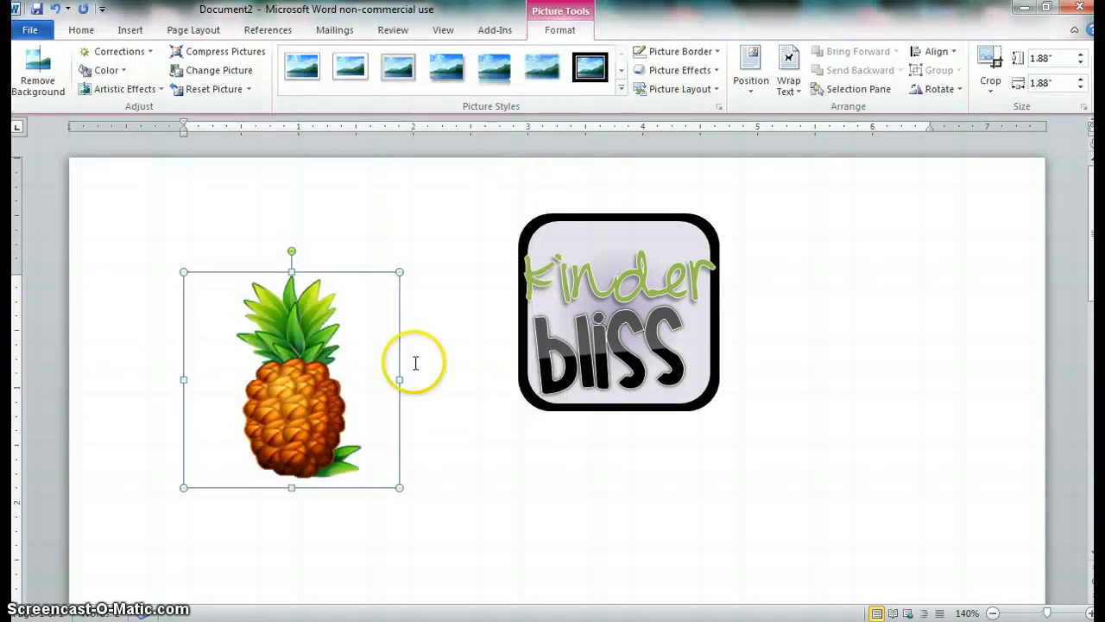
Step: Set the pineapple picture's text wrapping to In Front of Text and move it over the right side of the framed square
drag(304, 325, 749, 304)
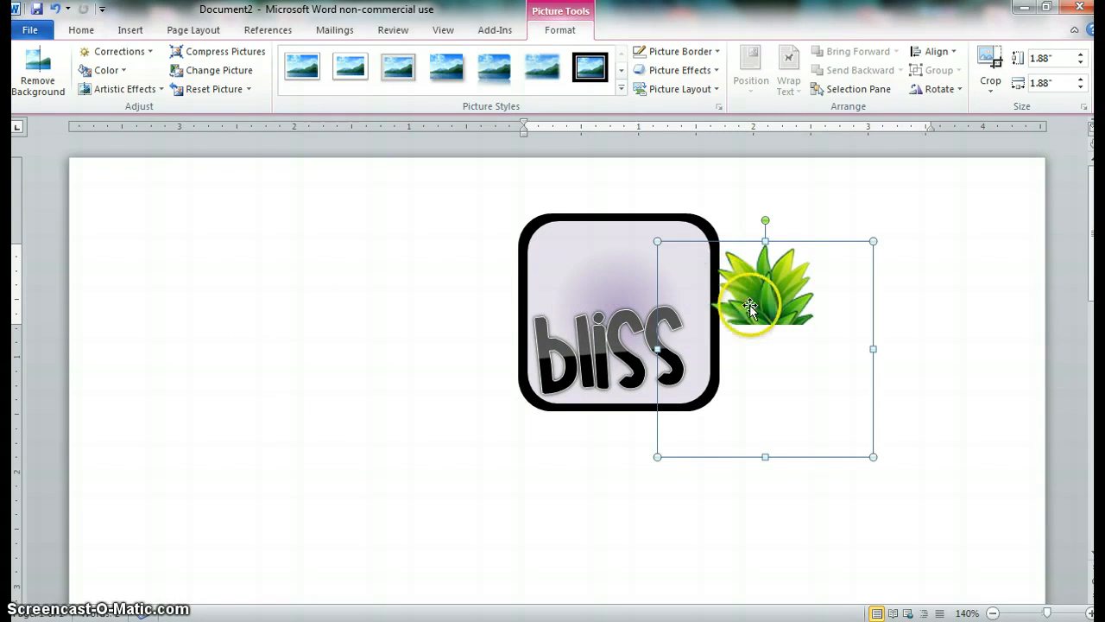
key(ctrl+z)
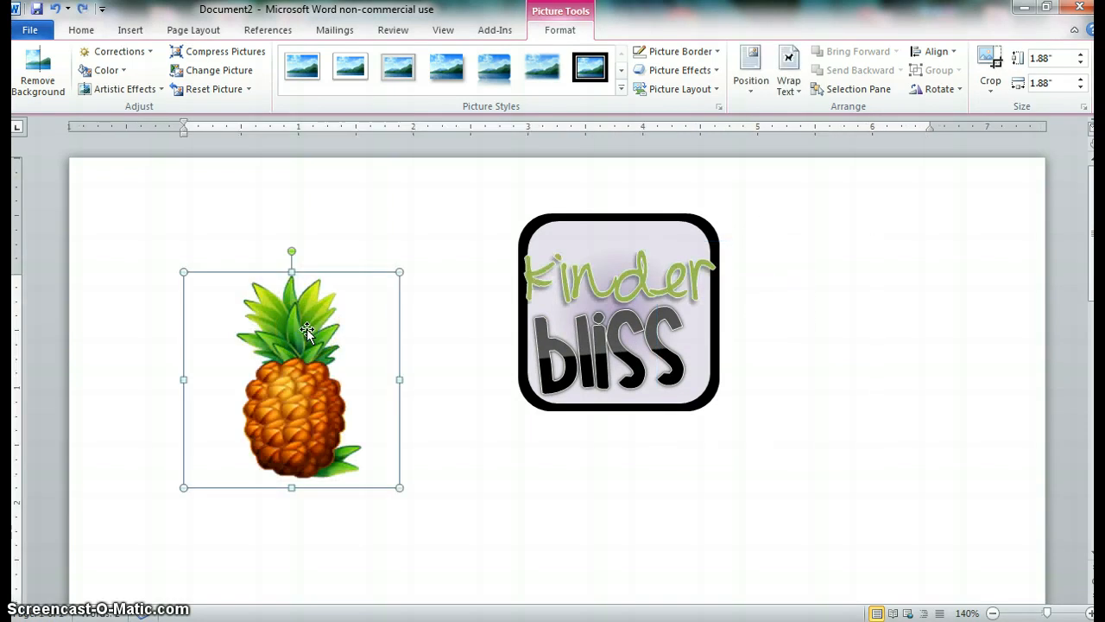
right_click(306, 329)
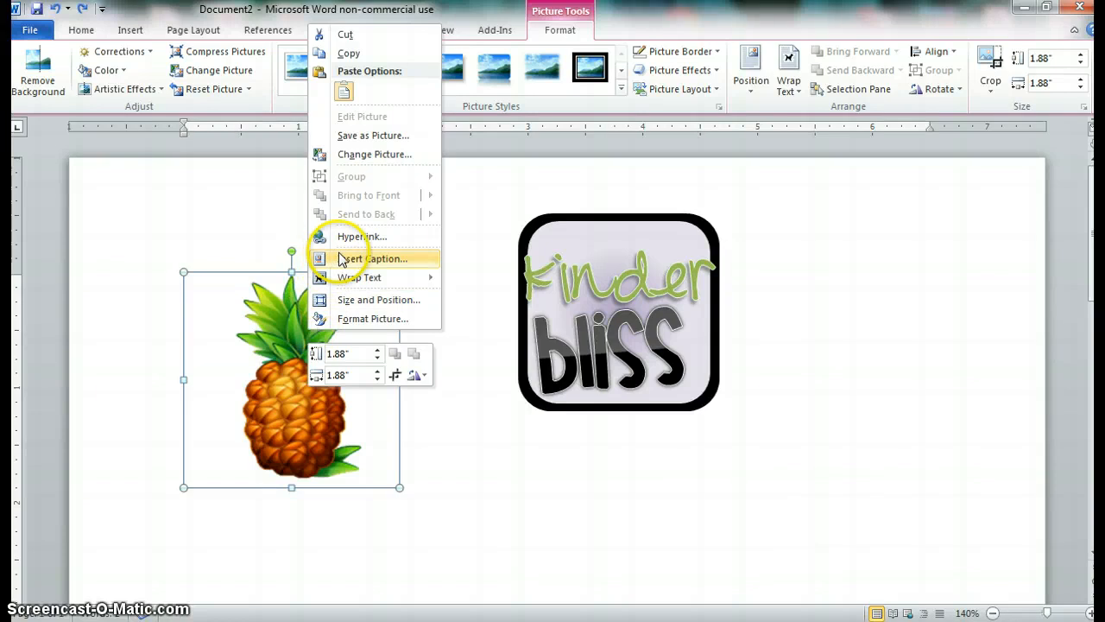
mouse_move(345, 277)
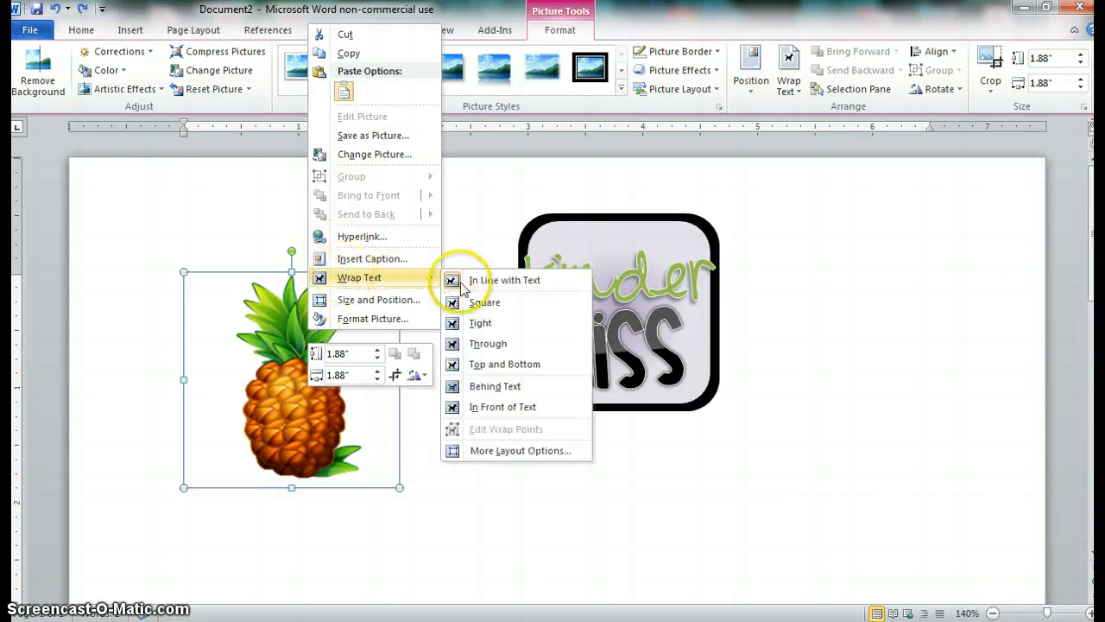
click(481, 386)
click(481, 408)
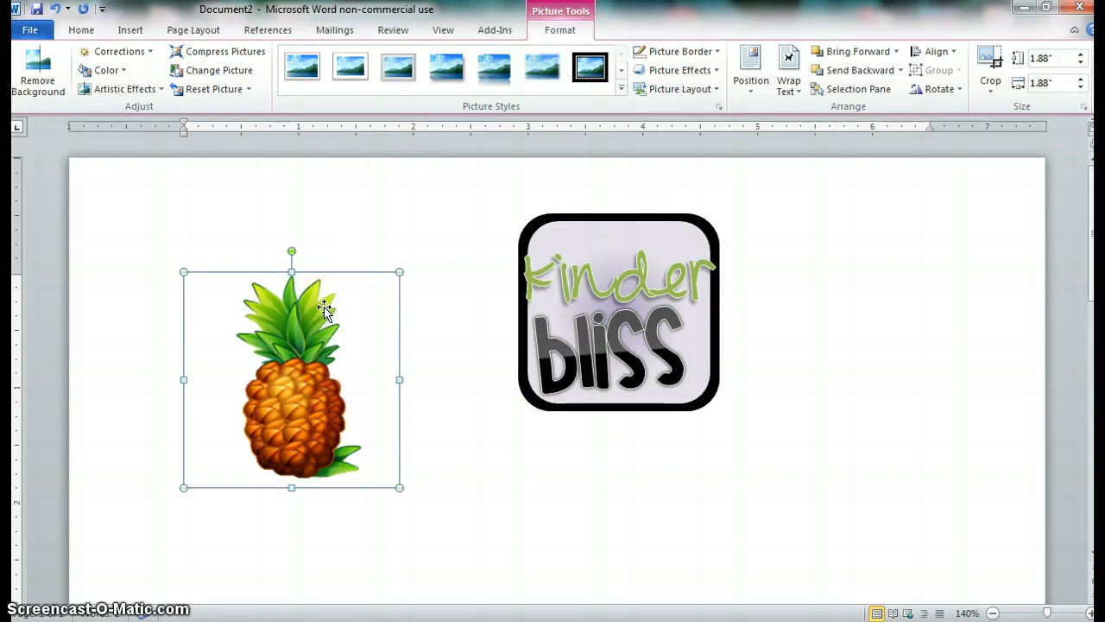
drag(320, 312, 667, 332)
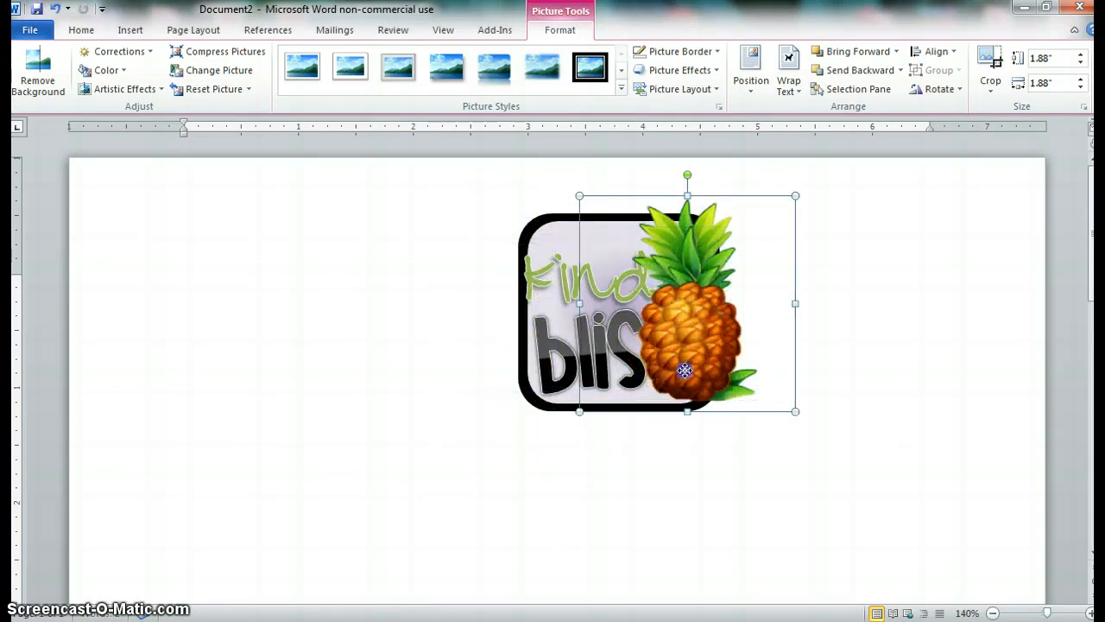
drag(685, 371, 685, 371)
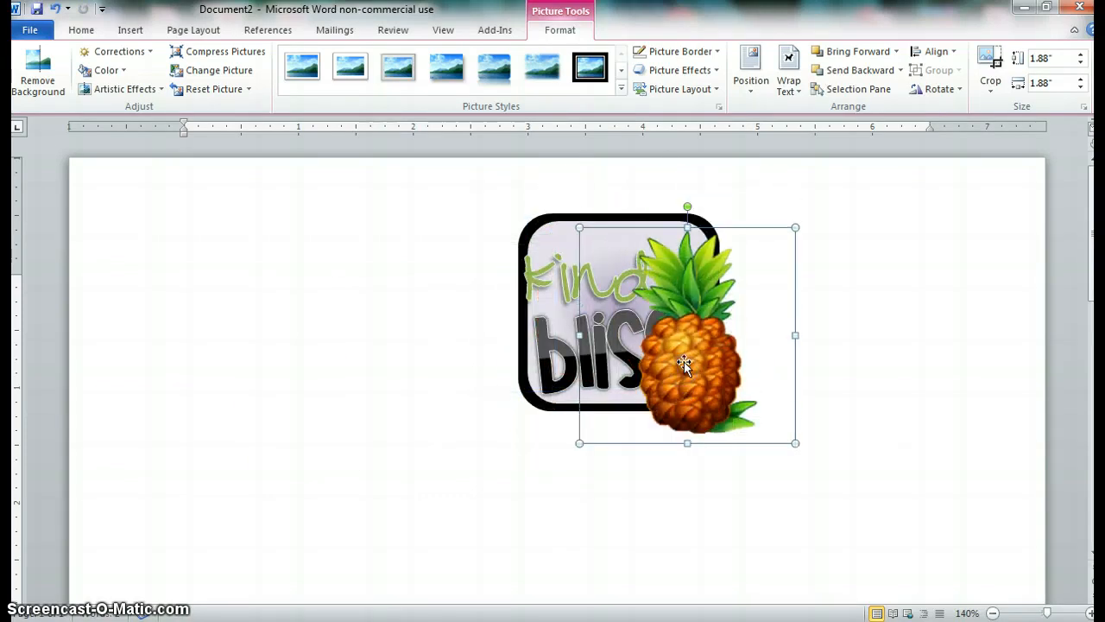
Step: Try sending the pineapple picture one level backward, behind the "bliss" WordArt
click(901, 71)
click(895, 95)
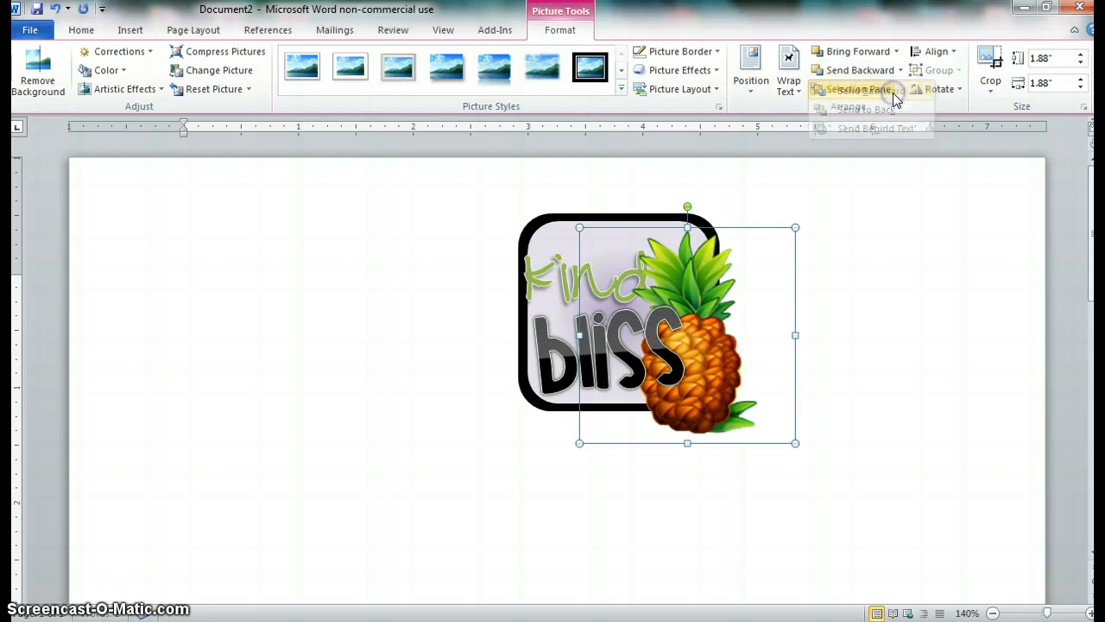
click(857, 206)
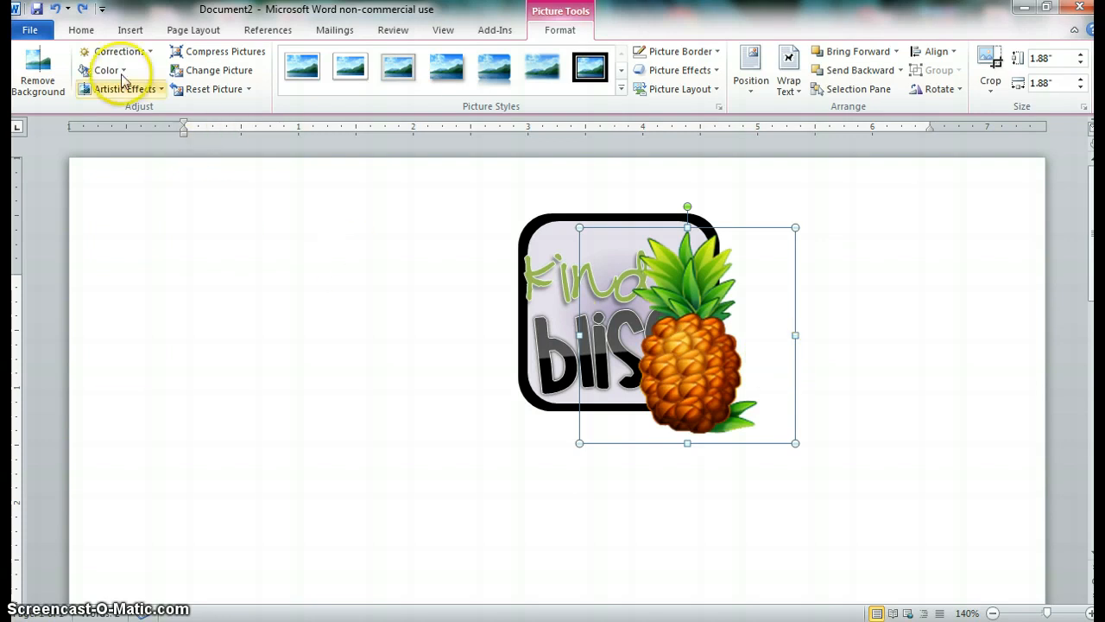
Step: Apply the black-and-white sketch artistic effect, fourth in the first row, to the pineapple picture
click(159, 90)
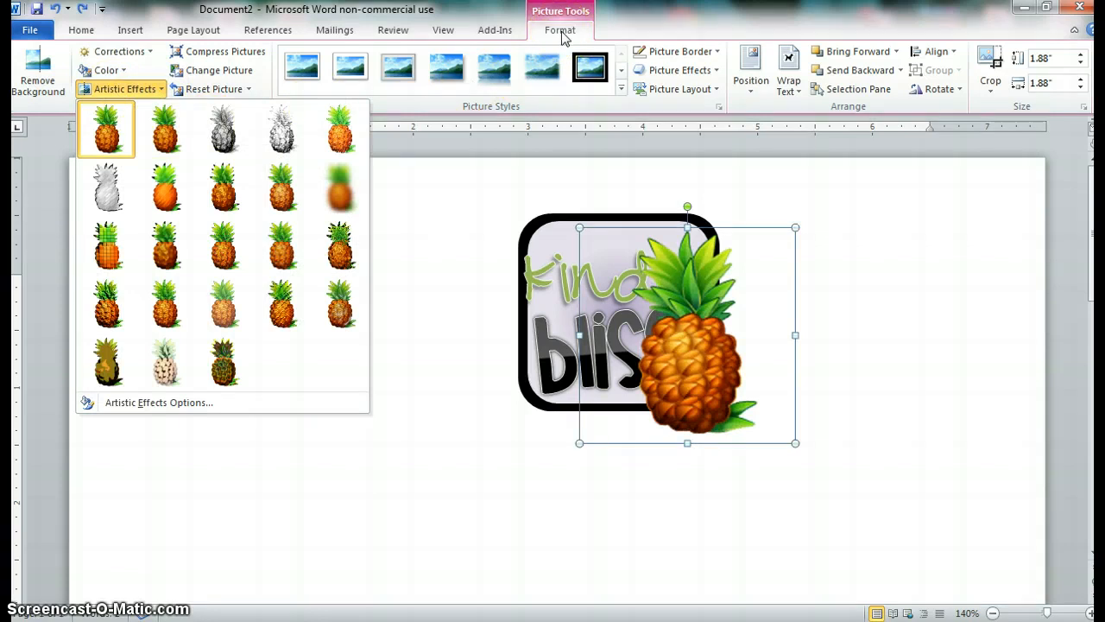
click(277, 145)
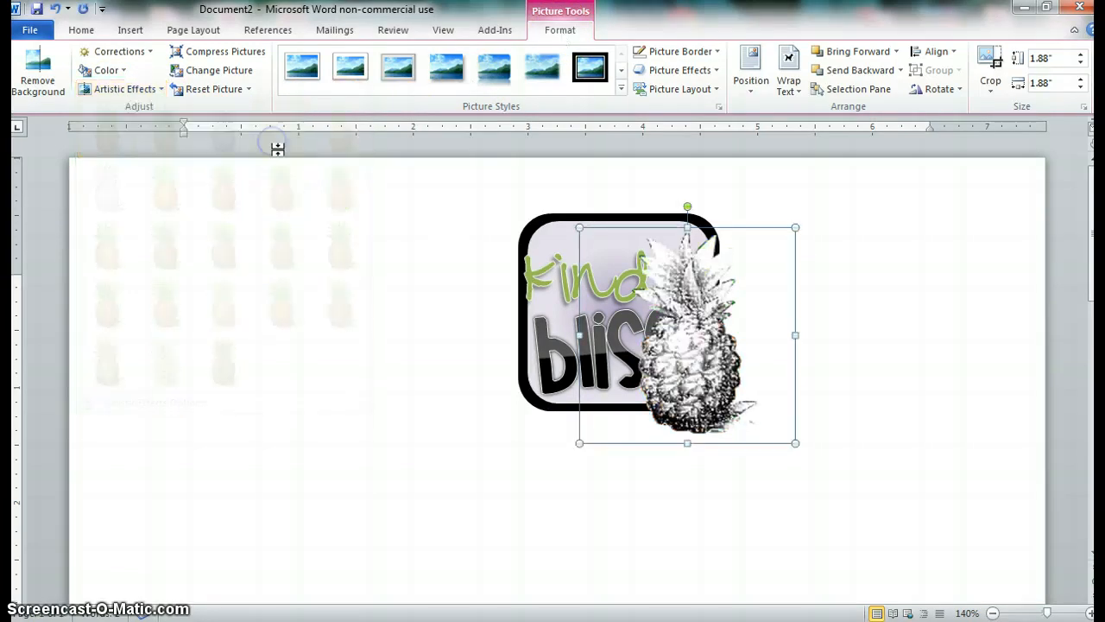
Step: Shrink the pineapple picture to about 0.79" square and move it to the lower-right corner of the black frame, beside "bliss"
drag(795, 443, 665, 333)
drag(634, 292, 695, 379)
drag(748, 316, 736, 331)
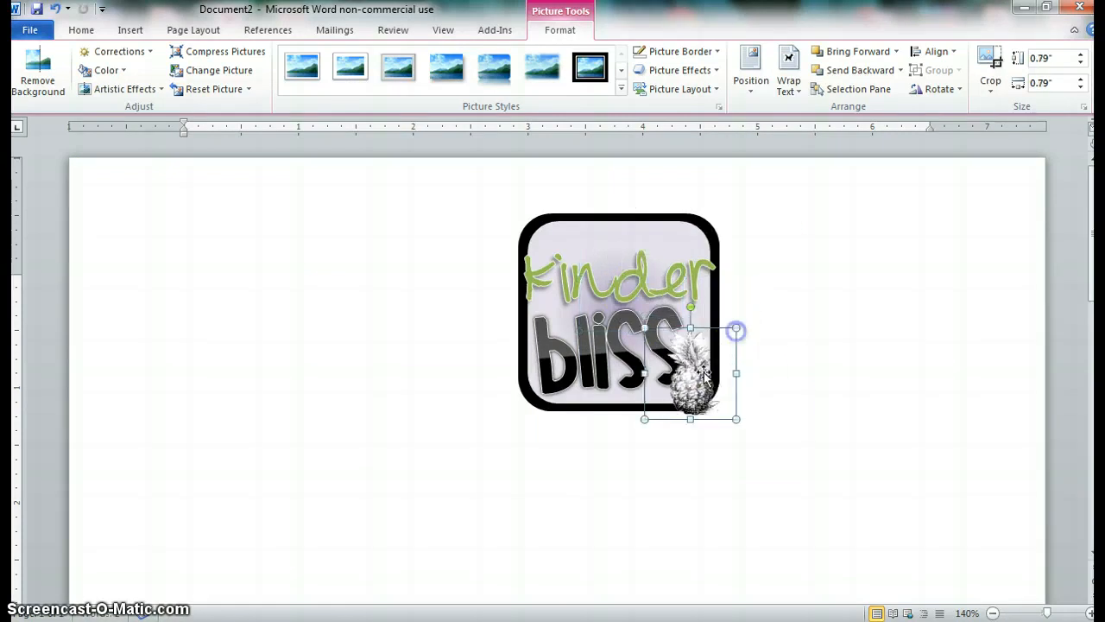
drag(705, 373, 712, 365)
click(698, 417)
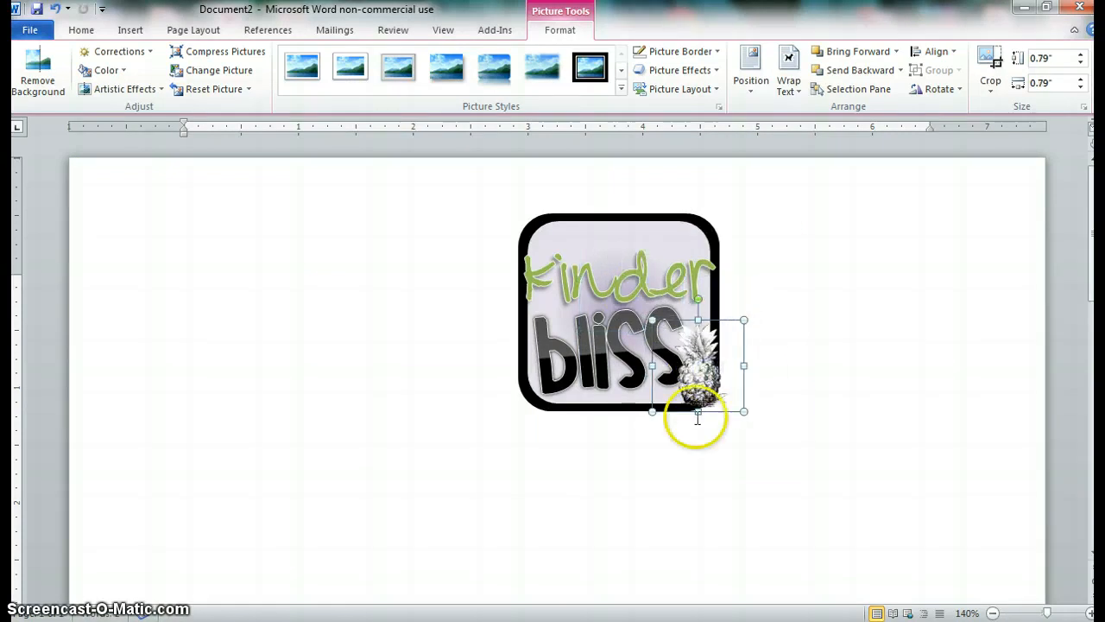
Step: Try sending the pineapple picture behind all other objects and undo that change
click(899, 70)
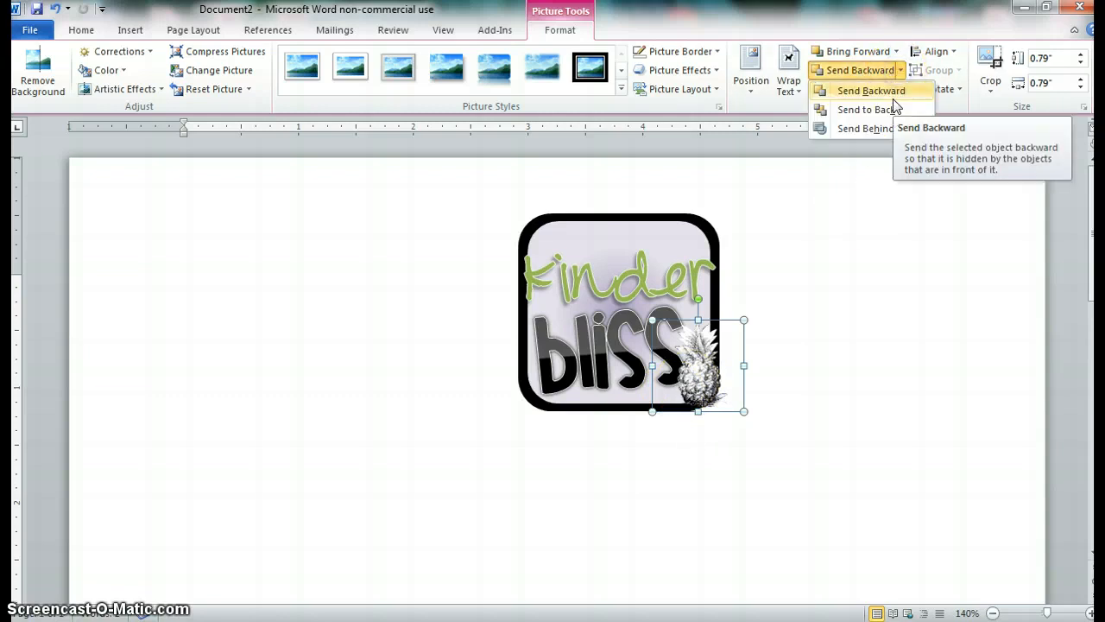
click(894, 111)
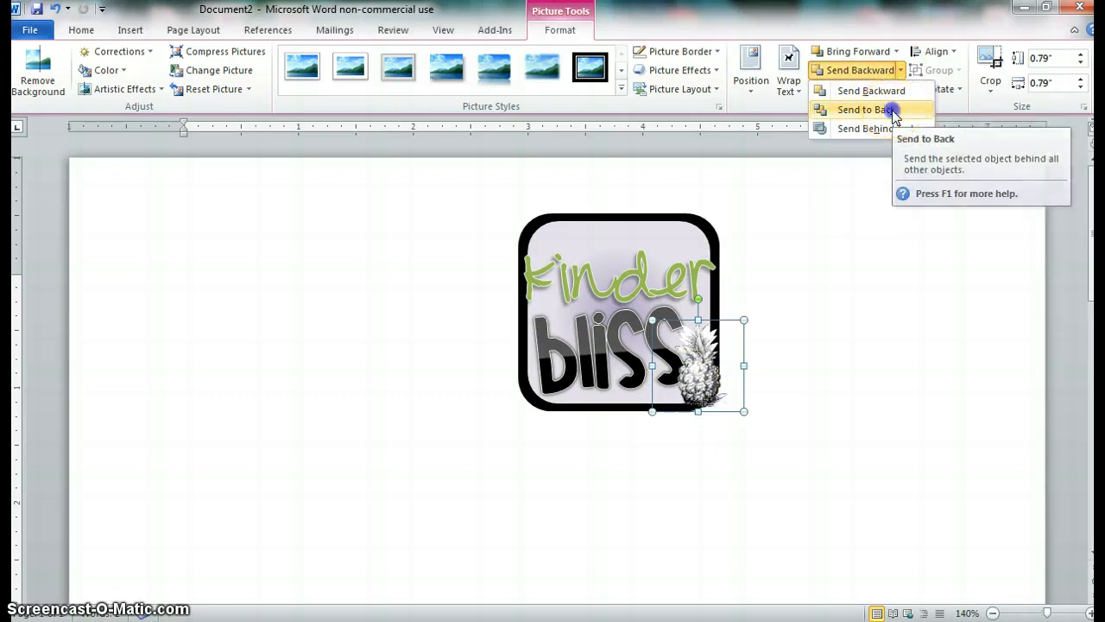
click(893, 110)
key(ctrl+z)
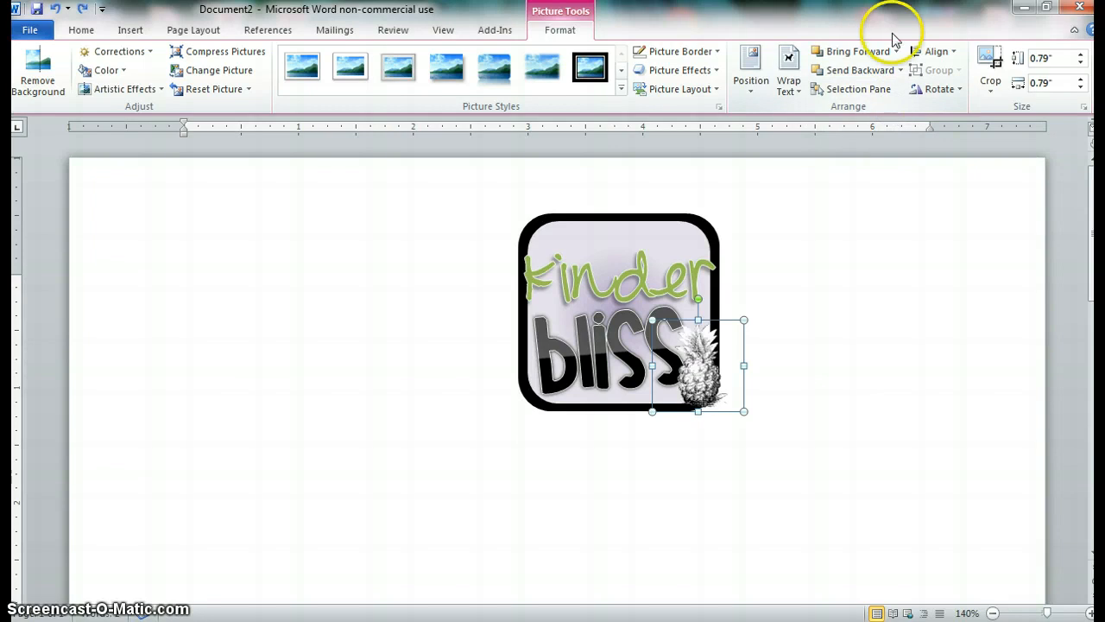
Step: Send the pineapple picture one level backward, behind the "bliss" WordArt, and enlarge it to about 1.04" square
click(900, 70)
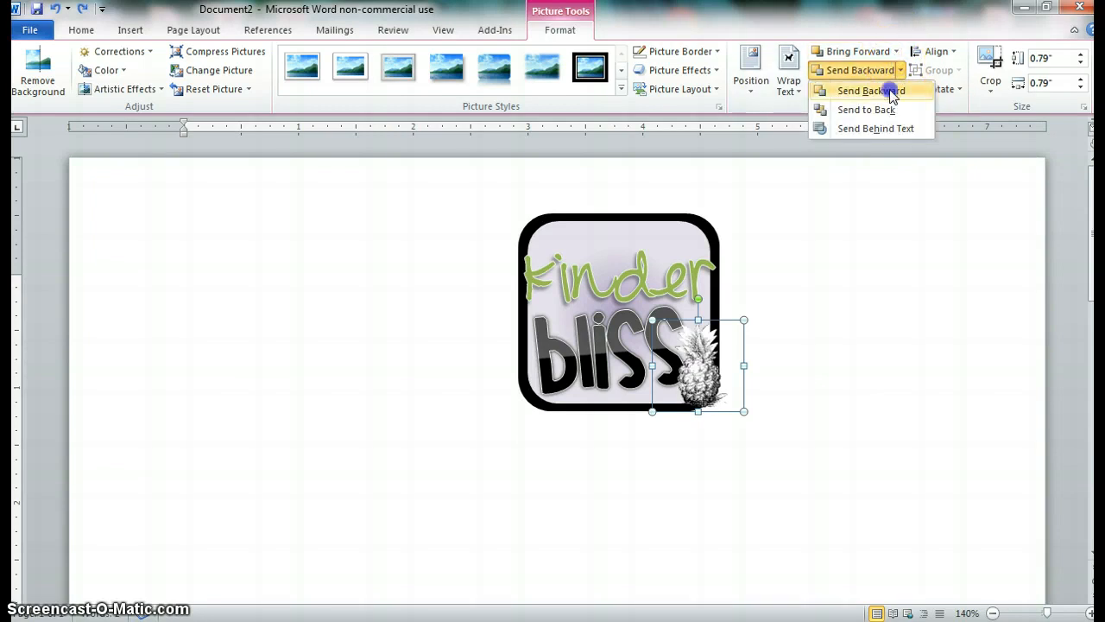
click(892, 92)
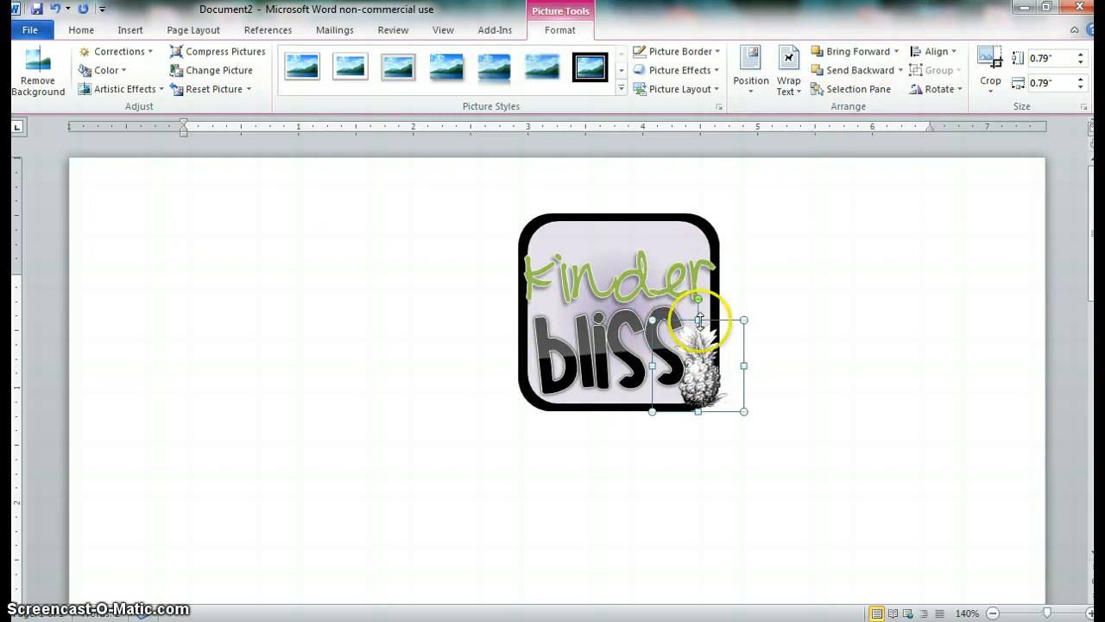
drag(698, 320, 760, 303)
click(803, 322)
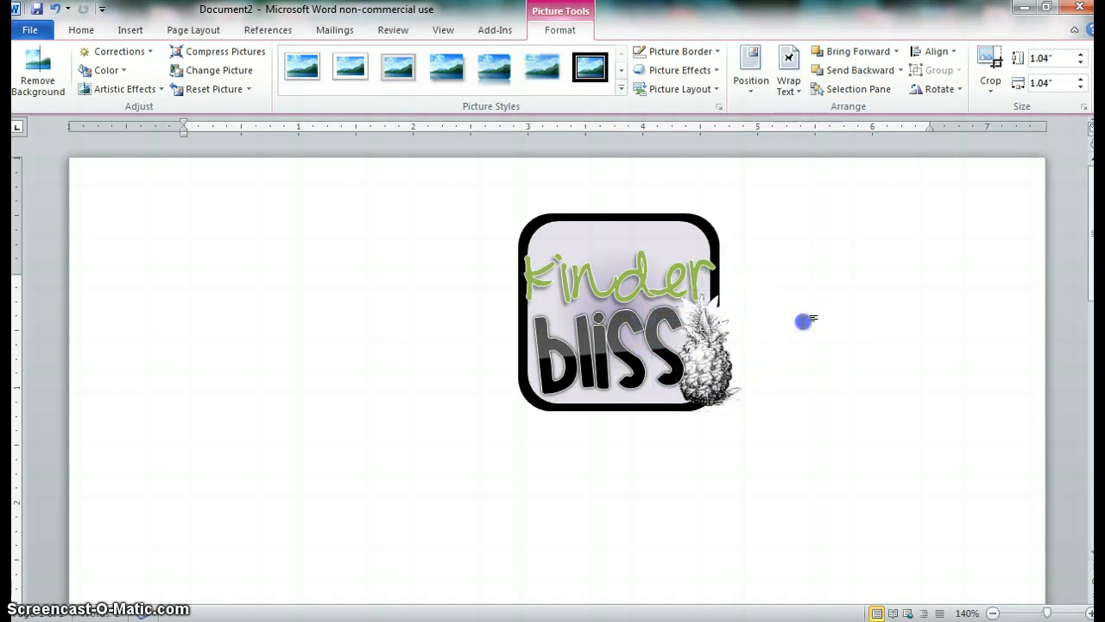